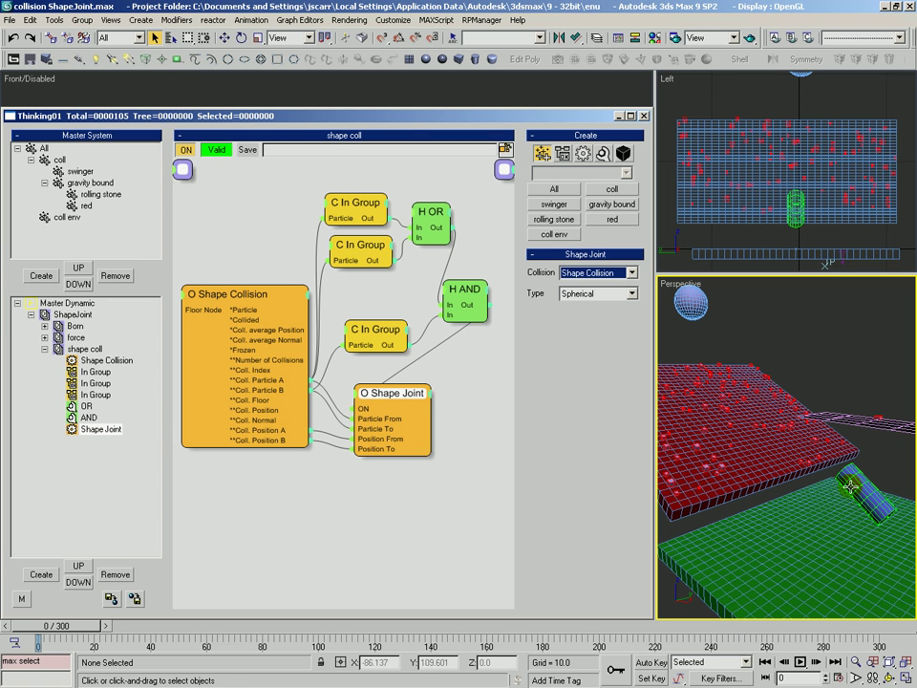
- Scrub the simulation from frame 0 through frames 73, 160 and 260 in the perspective view, and return to frame 0
{"action": "left_click_drag", "start_coordinate": [58, 627], "coordinate": [244, 652]}
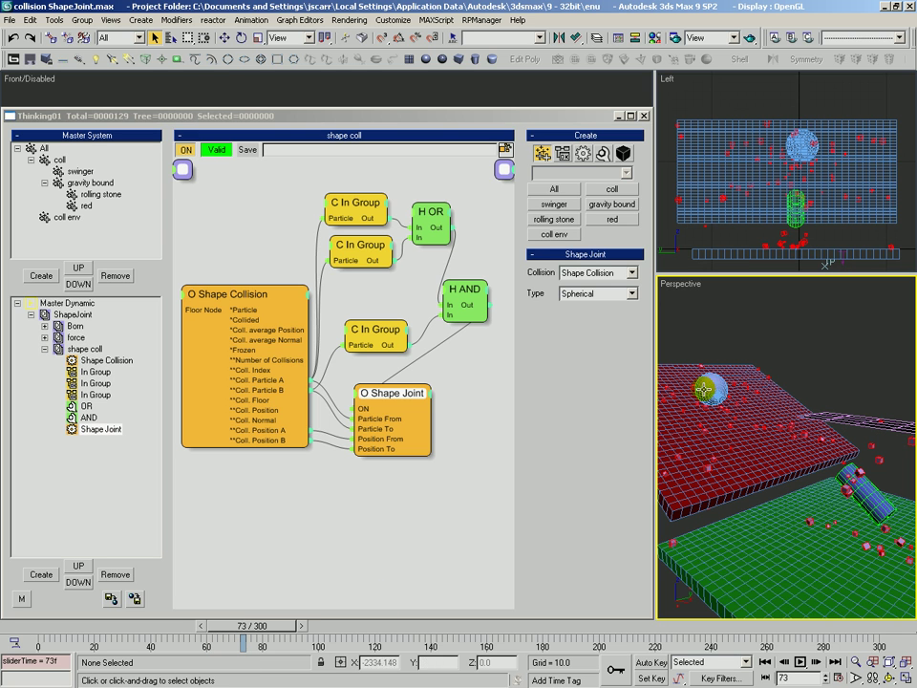
{"action": "left_click_drag", "start_coordinate": [250, 638], "coordinate": [486, 638]}
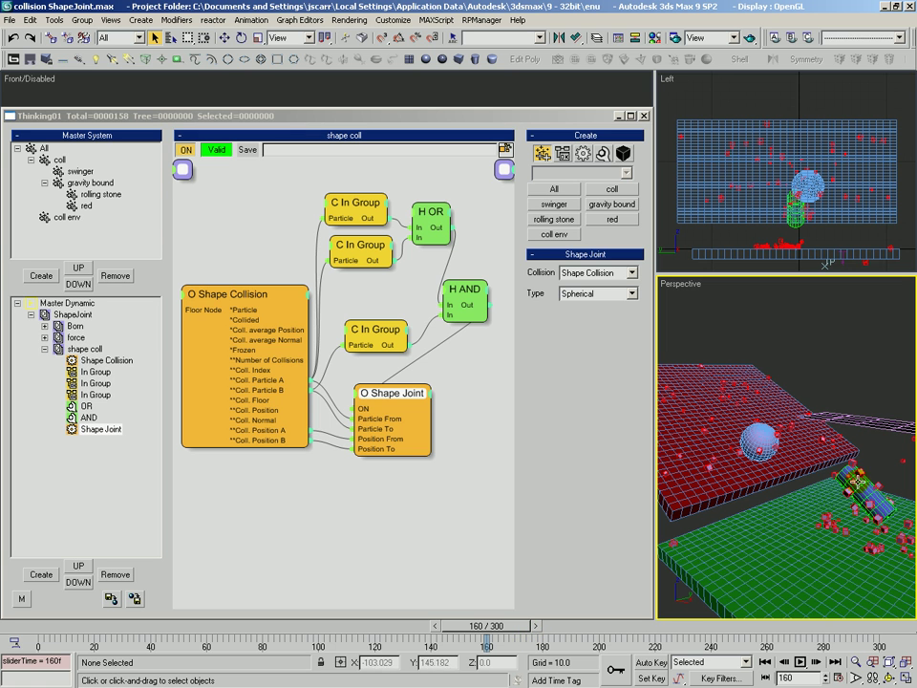
{"action": "middle_click_drag", "start_coordinate": [810, 519], "coordinate": [734, 511], "text": "ctrl+alt"}
{"action": "left_click_drag", "start_coordinate": [455, 629], "coordinate": [738, 634]}
{"action": "middle_click_drag", "start_coordinate": [707, 564], "coordinate": [517, 480], "text": "alt"}
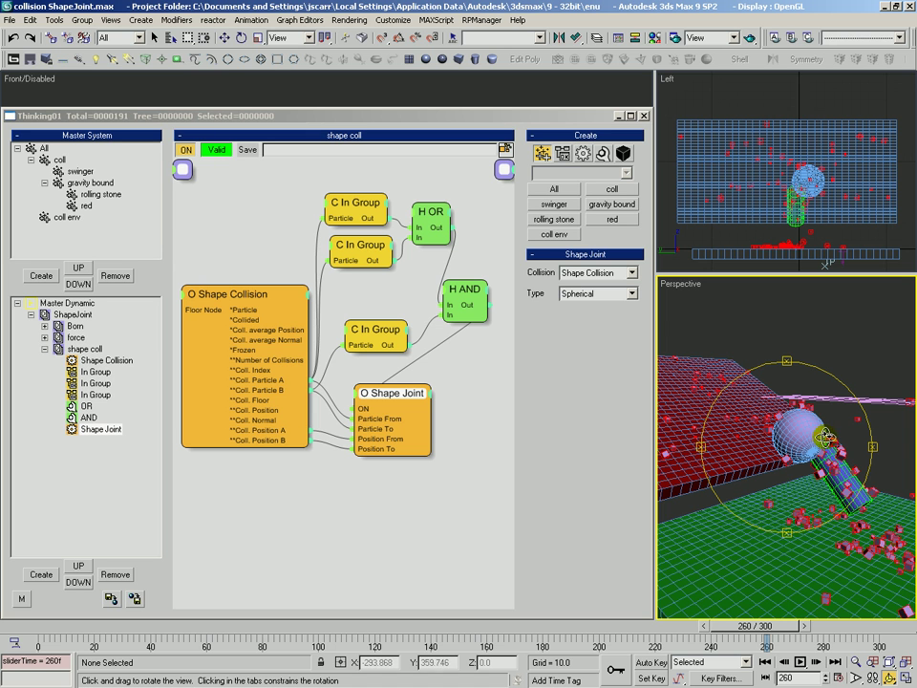
{"action": "left_click_drag", "start_coordinate": [735, 627], "coordinate": [46, 626]}
{"action": "key", "text": "alt+z"}
{"action": "left_click_drag", "start_coordinate": [778, 378], "coordinate": [773, 447]}
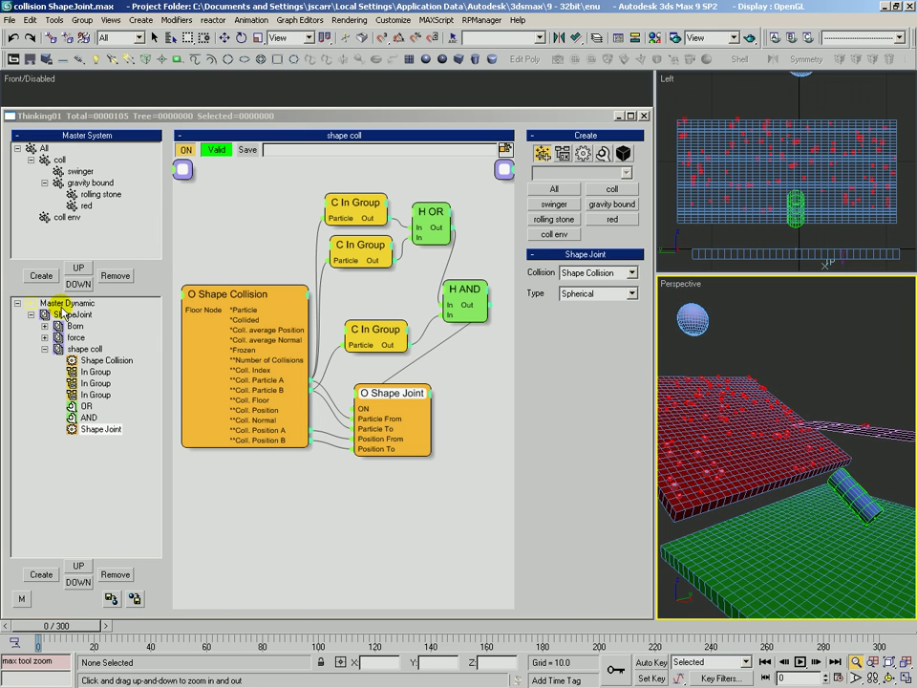
- Examine the MatterWaves emitter settings in the mw born and mw born - shot sets of the Born dynamic set
{"action": "left_click", "coordinate": [69, 315]}
{"action": "left_click", "coordinate": [63, 325]}
{"action": "left_click", "coordinate": [45, 326]}
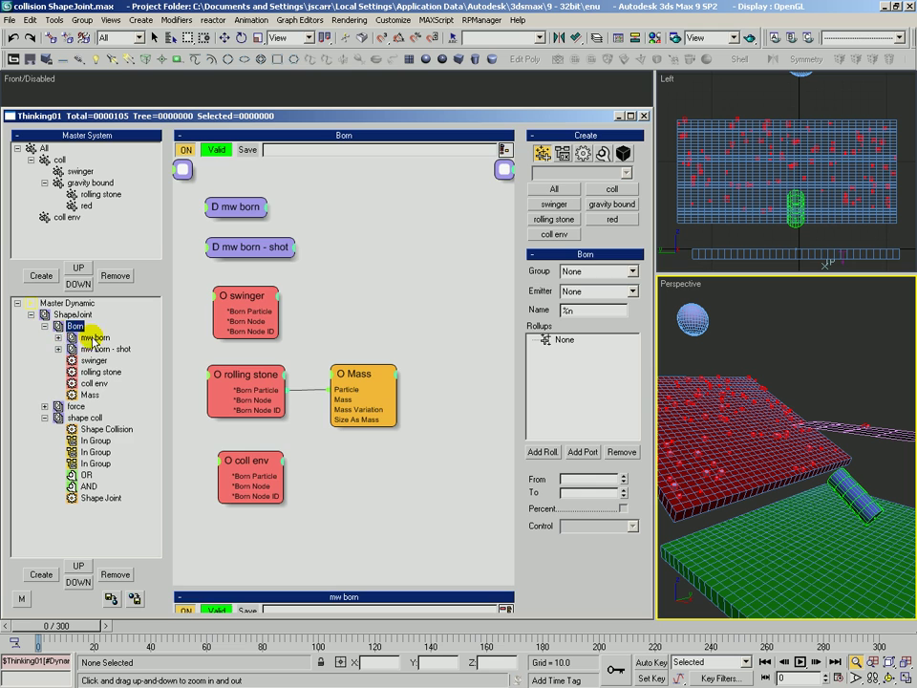
{"action": "left_click", "coordinate": [92, 338]}
{"action": "left_click", "coordinate": [277, 239]}
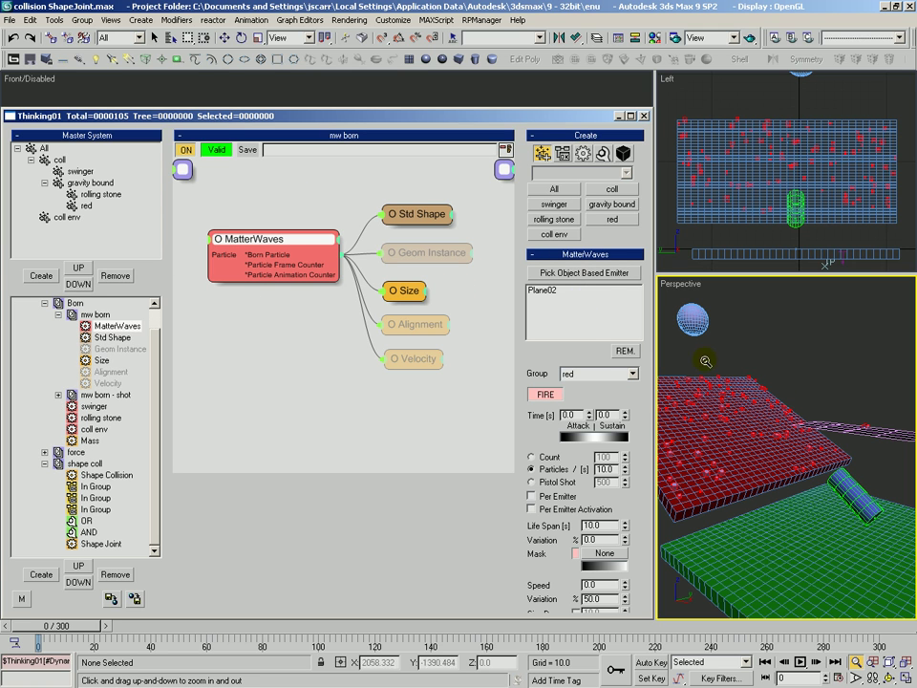
{"action": "left_click", "coordinate": [93, 317]}
{"action": "left_click", "coordinate": [103, 349]}
{"action": "left_click", "coordinate": [279, 264]}
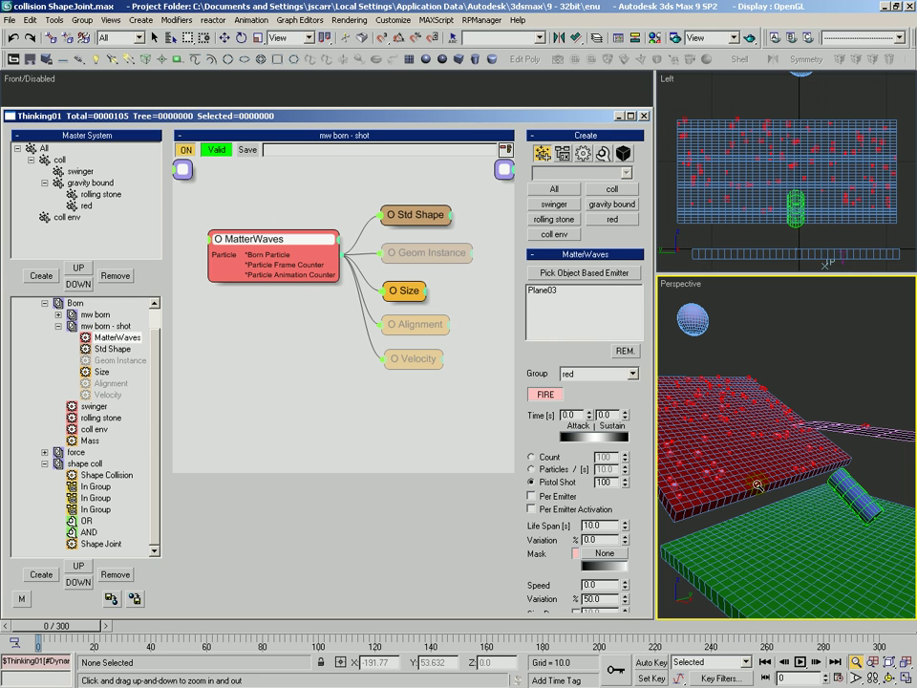
- Inspect the object and group assignments of the swinger, rolling stone and coll env operators in the Born set
{"action": "left_click", "coordinate": [58, 326]}
{"action": "left_click", "coordinate": [58, 360]}
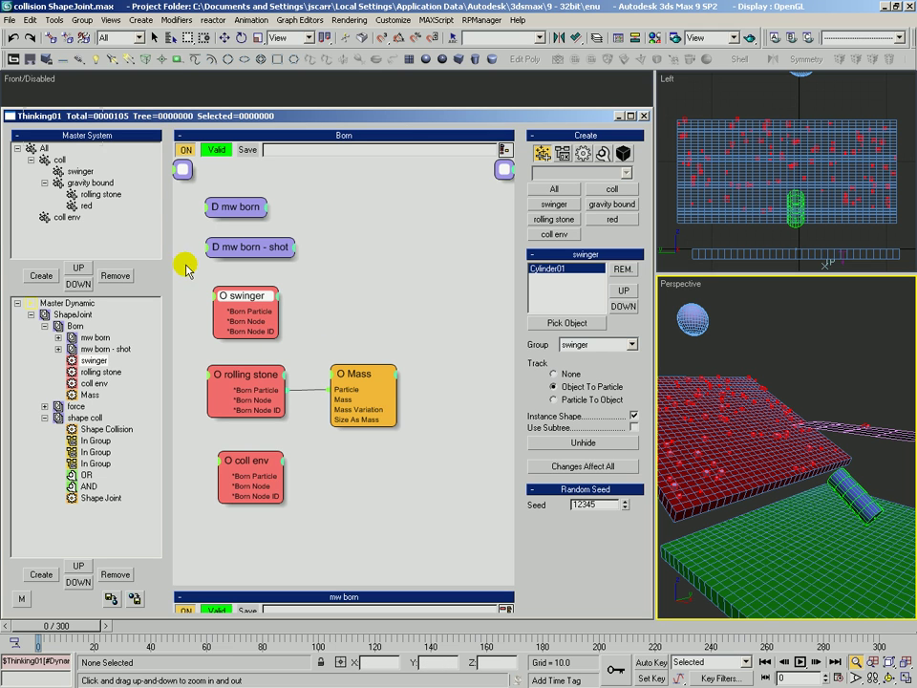
{"action": "left_click", "coordinate": [254, 392]}
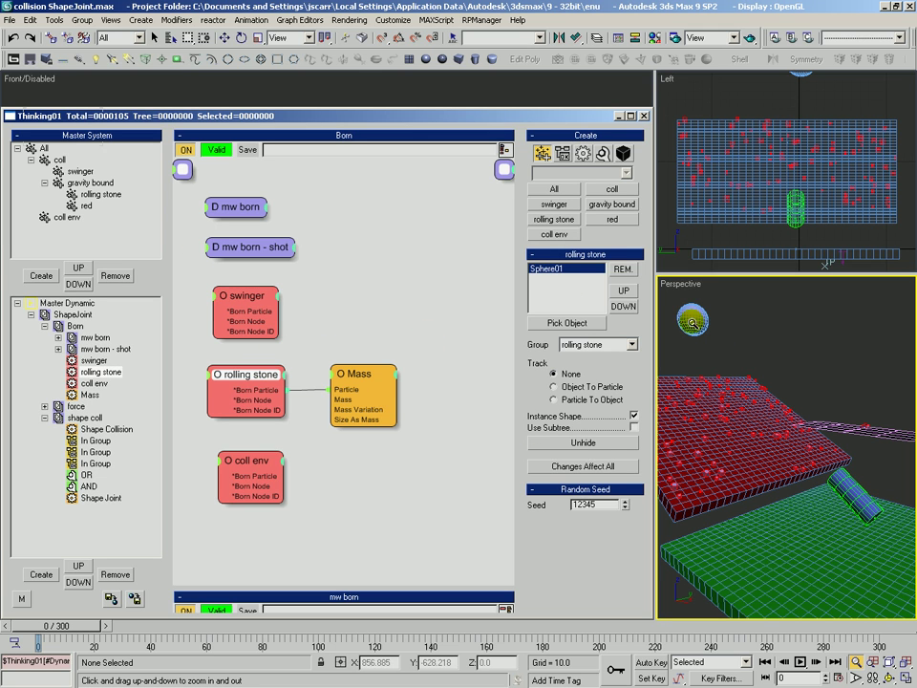
{"action": "left_click", "coordinate": [235, 484]}
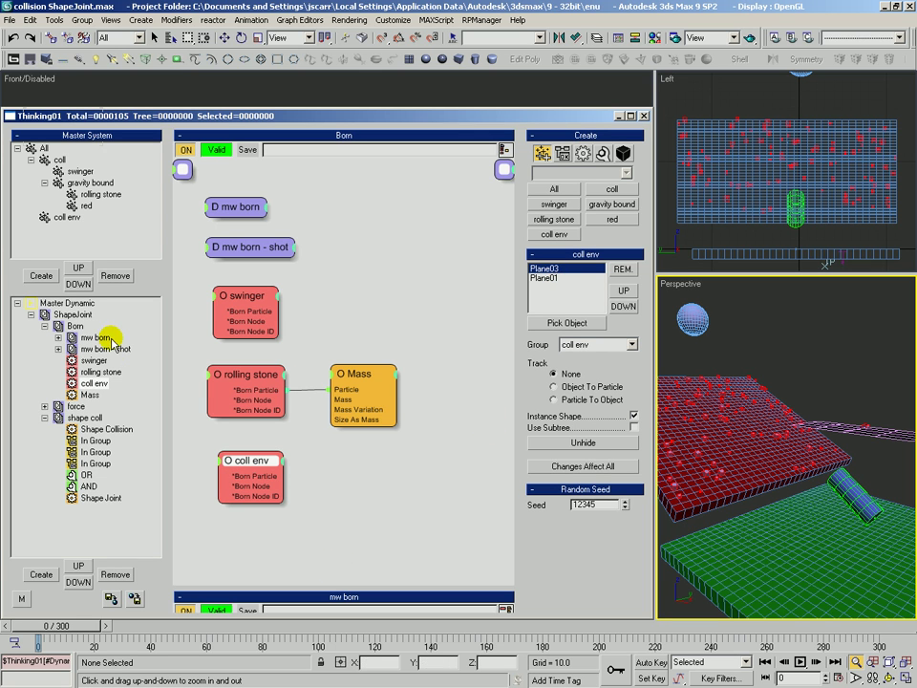
- Examine the force dynamic set's gravity bound group, its rolling stone and red subgroups, and the StdForce operator
{"action": "left_click", "coordinate": [45, 328]}
{"action": "left_click", "coordinate": [75, 337]}
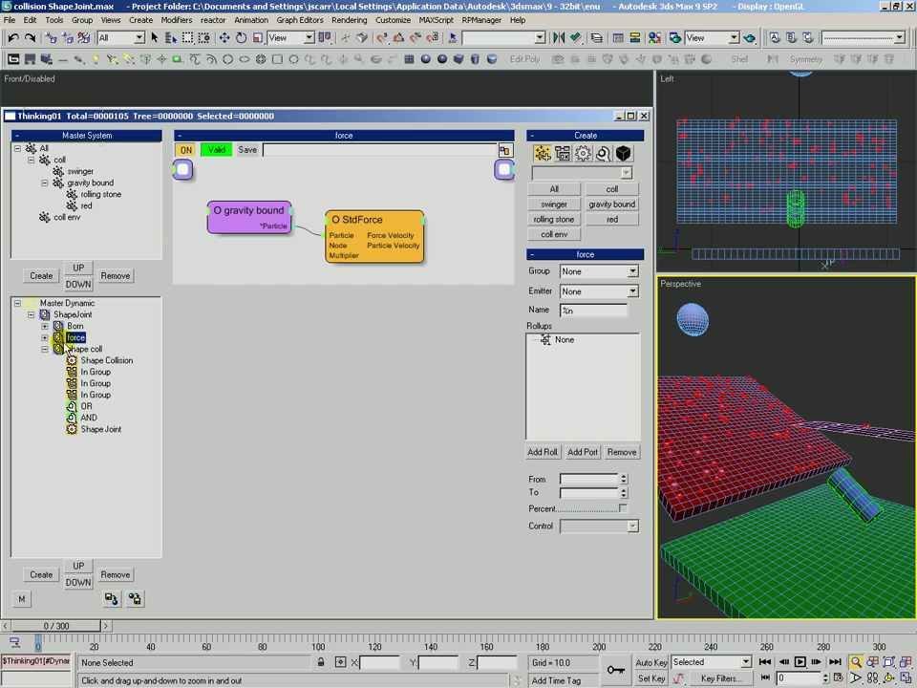
{"action": "left_click", "coordinate": [256, 209]}
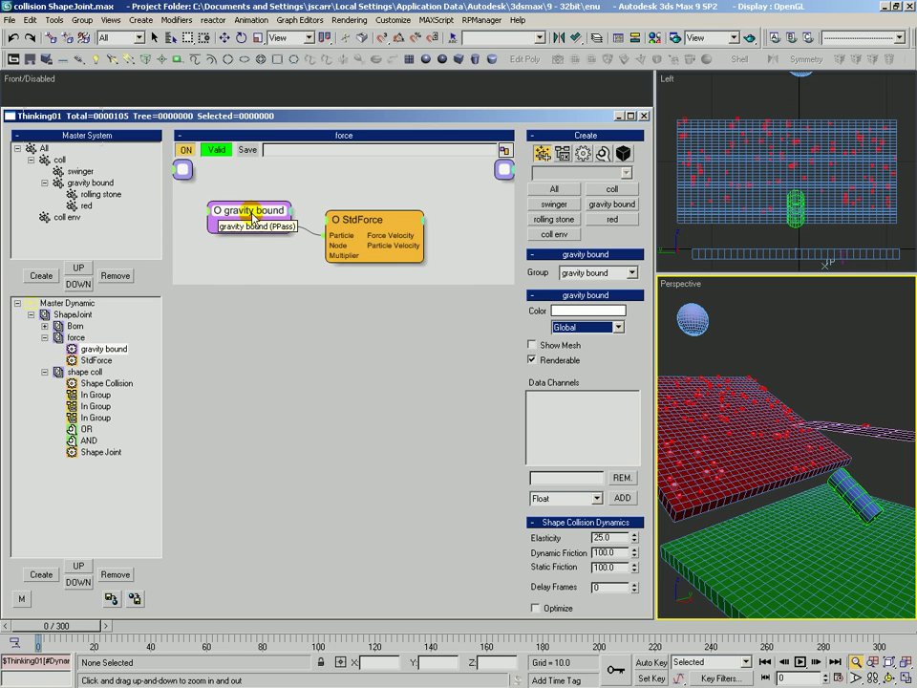
{"action": "left_click", "coordinate": [100, 194]}
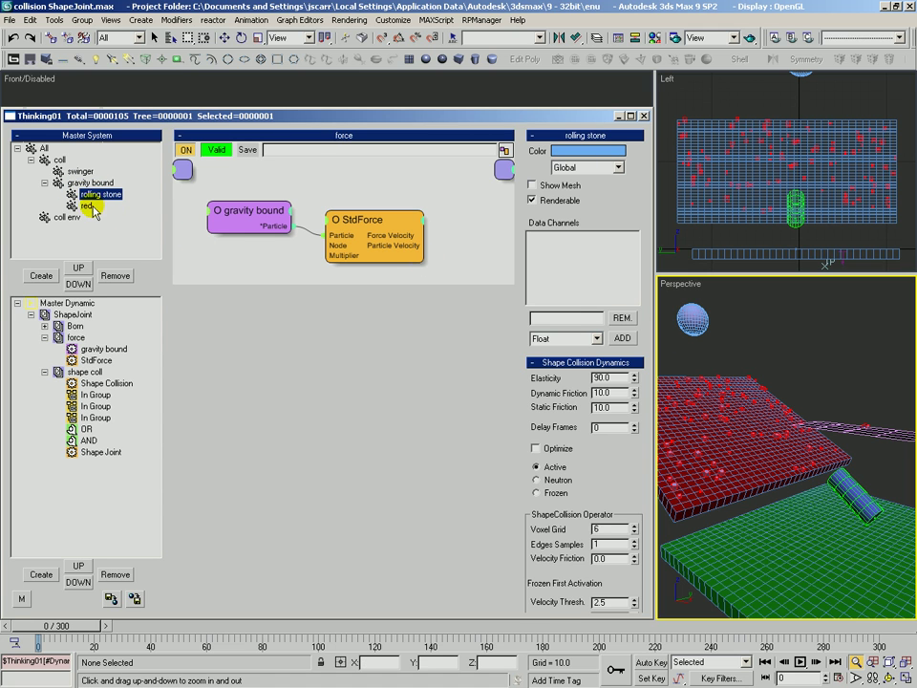
{"action": "left_click", "coordinate": [97, 207]}
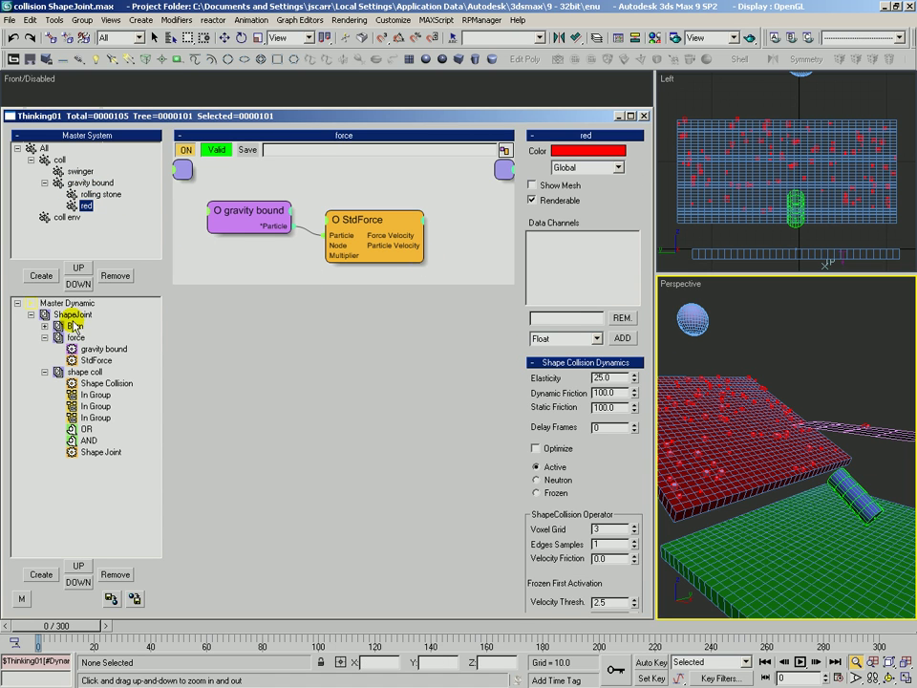
{"action": "left_click", "coordinate": [93, 361]}
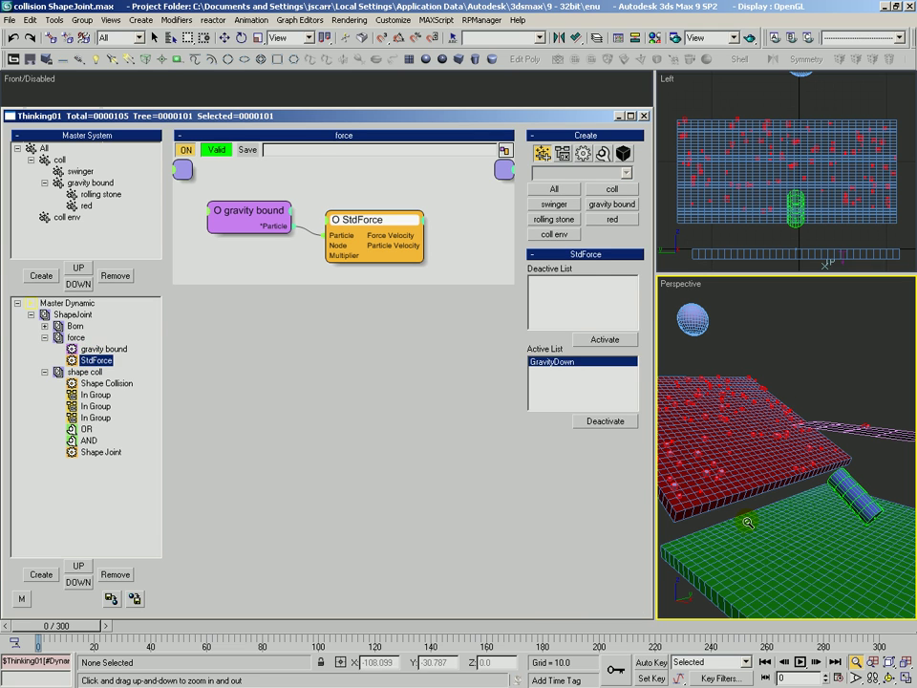
- Open the shape coll dynamic set and check the Shape Collision operator's particle group against the coll group
{"action": "left_click", "coordinate": [44, 337]}
{"action": "left_click", "coordinate": [84, 349]}
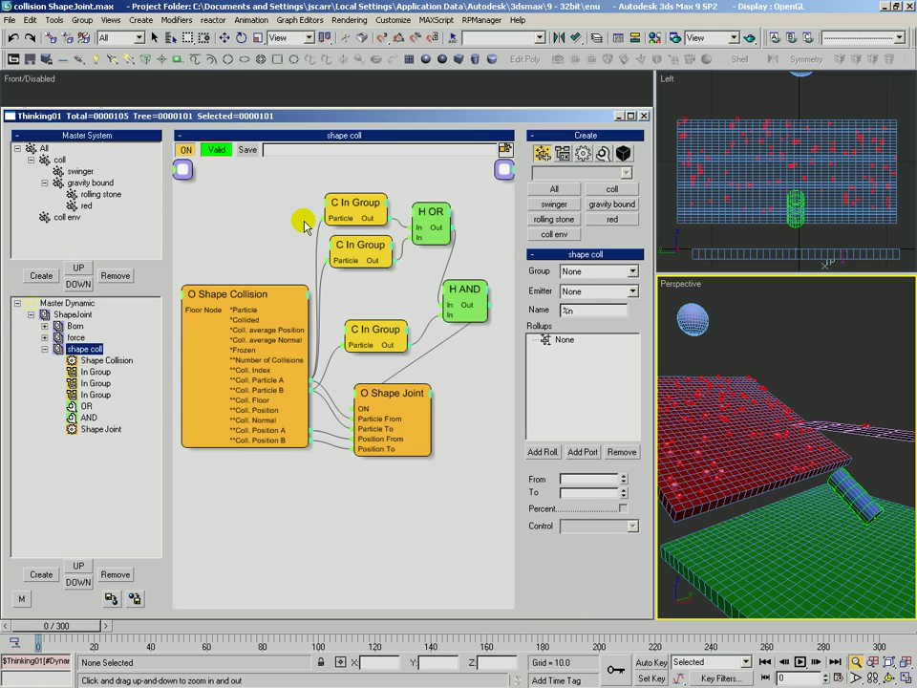
{"action": "left_click", "coordinate": [246, 296]}
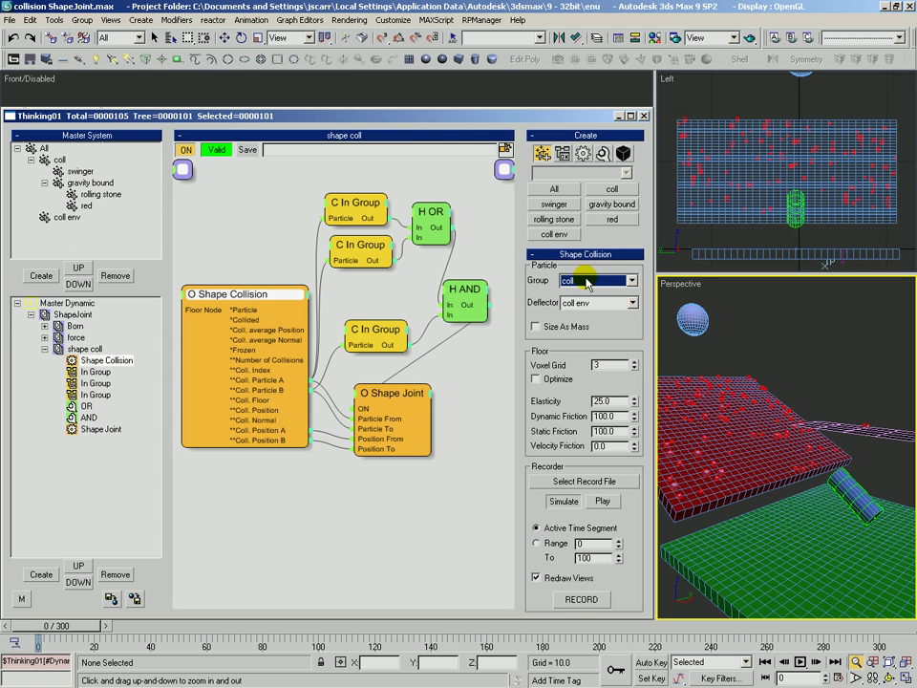
{"action": "left_click", "coordinate": [57, 162]}
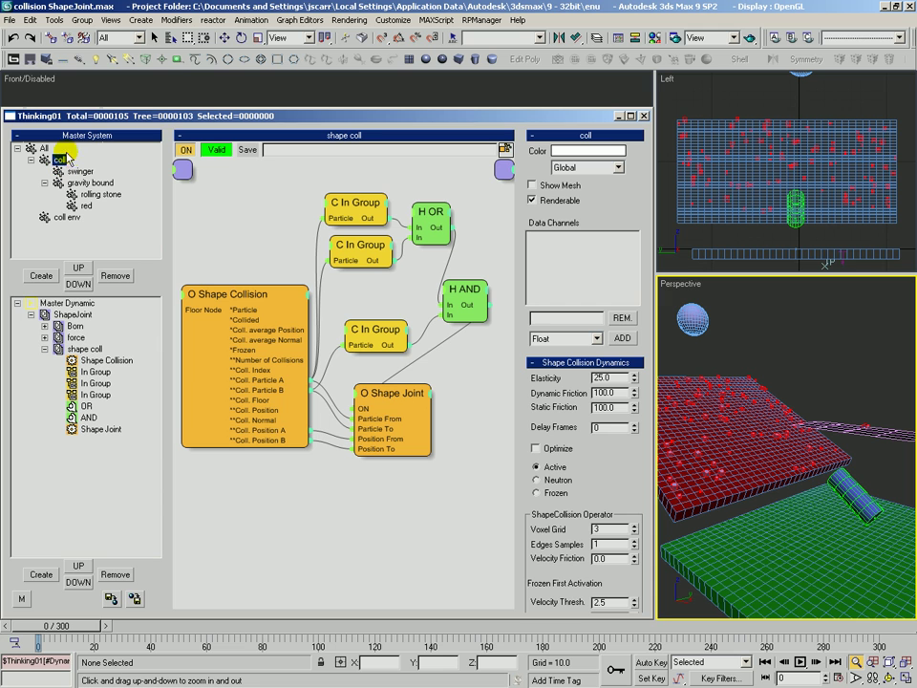
{"action": "left_click", "coordinate": [267, 321]}
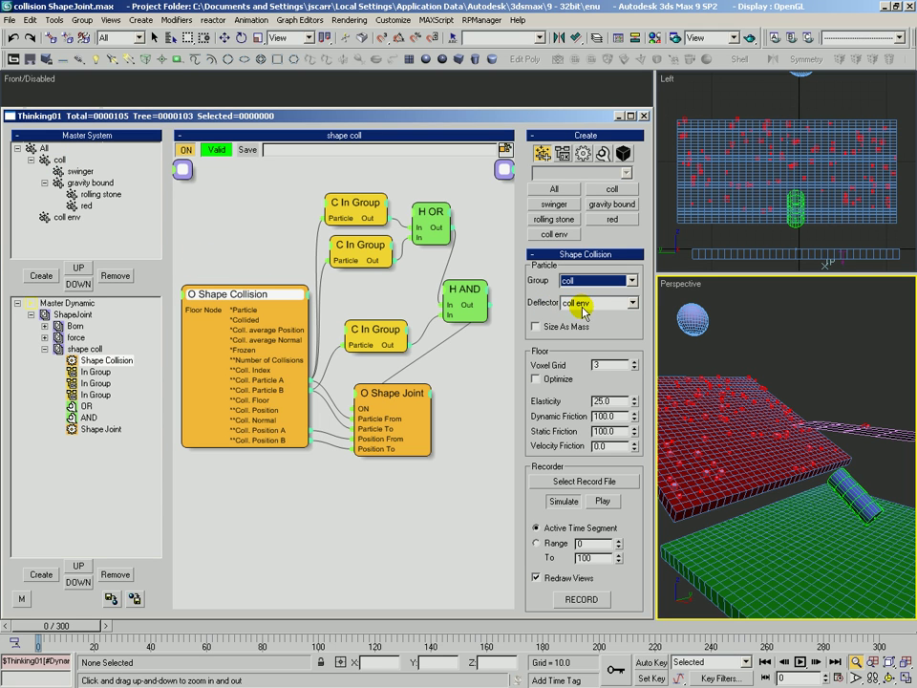
- Inspect the coll env deflector group and the Shape Collision operator's Recorder, Optimize and Physics settings
{"action": "left_click", "coordinate": [30, 159]}
{"action": "left_click", "coordinate": [67, 171]}
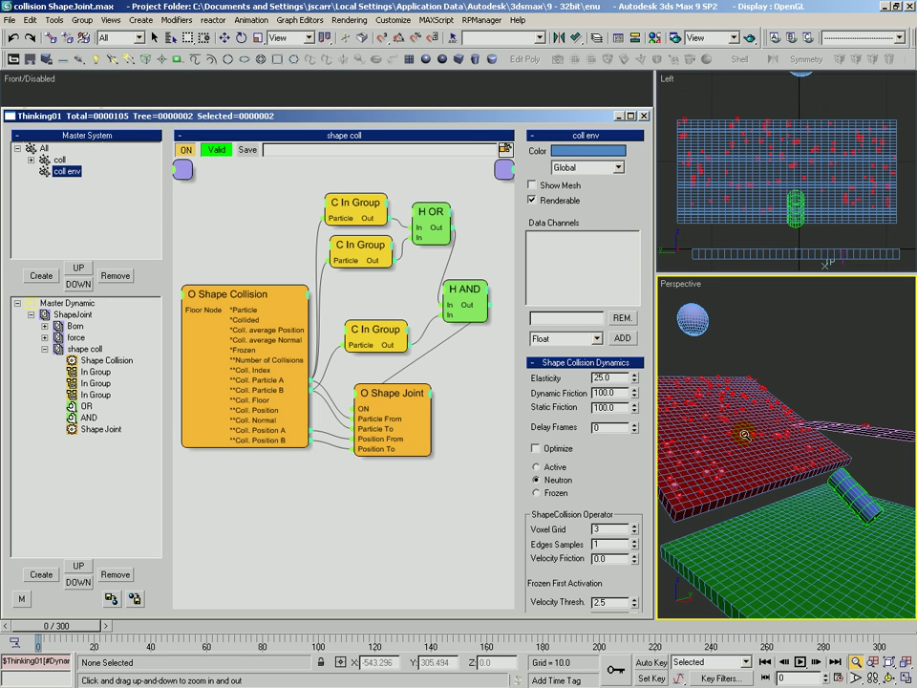
{"action": "left_click", "coordinate": [186, 289]}
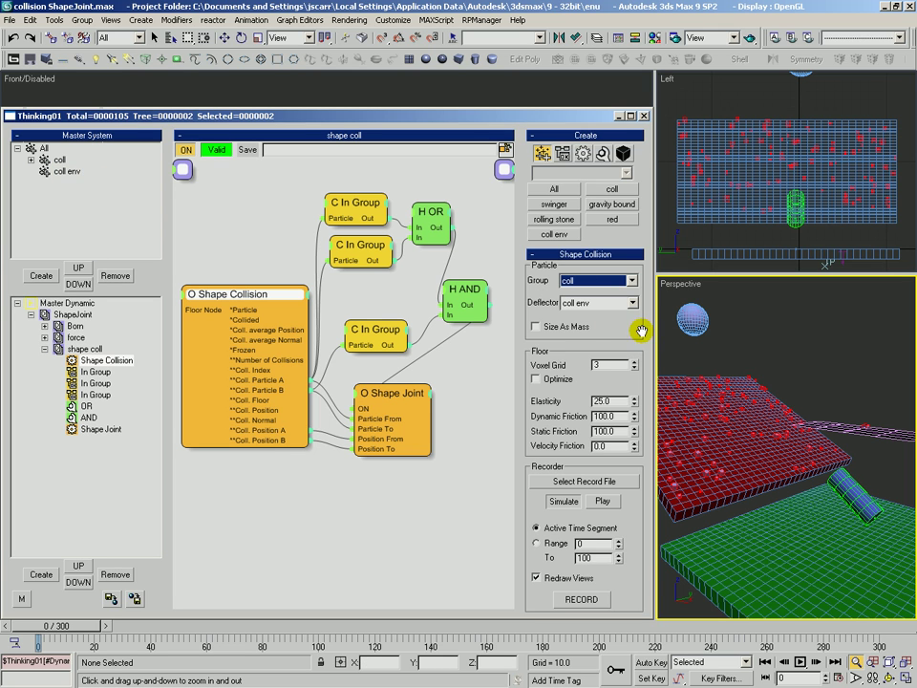
{"action": "scroll", "coordinate": [616, 301], "scroll_direction": "down", "scroll_amount": 8}
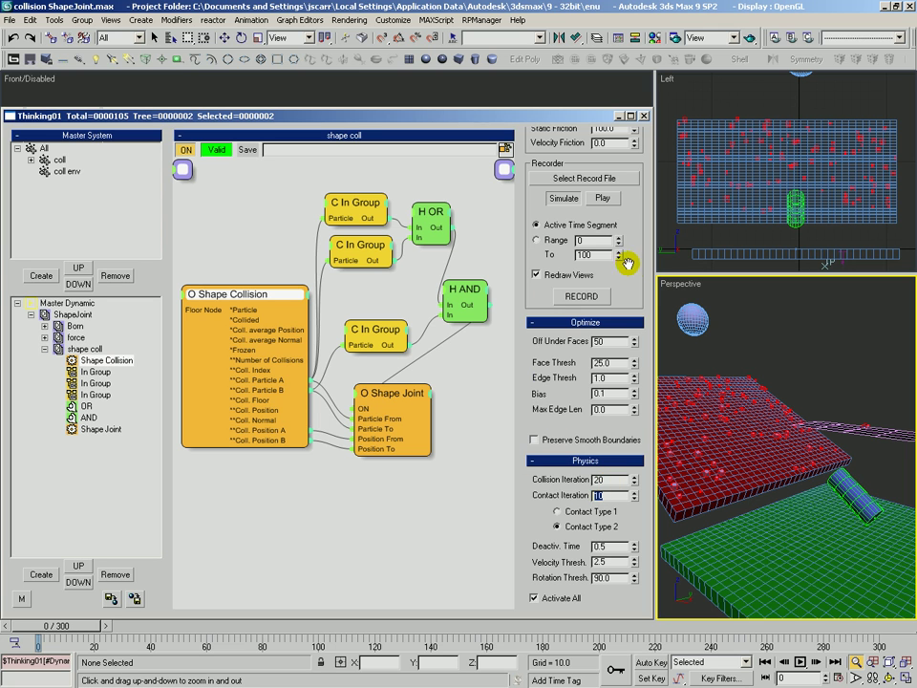
{"action": "left_click_drag", "start_coordinate": [629, 276], "coordinate": [626, 389]}
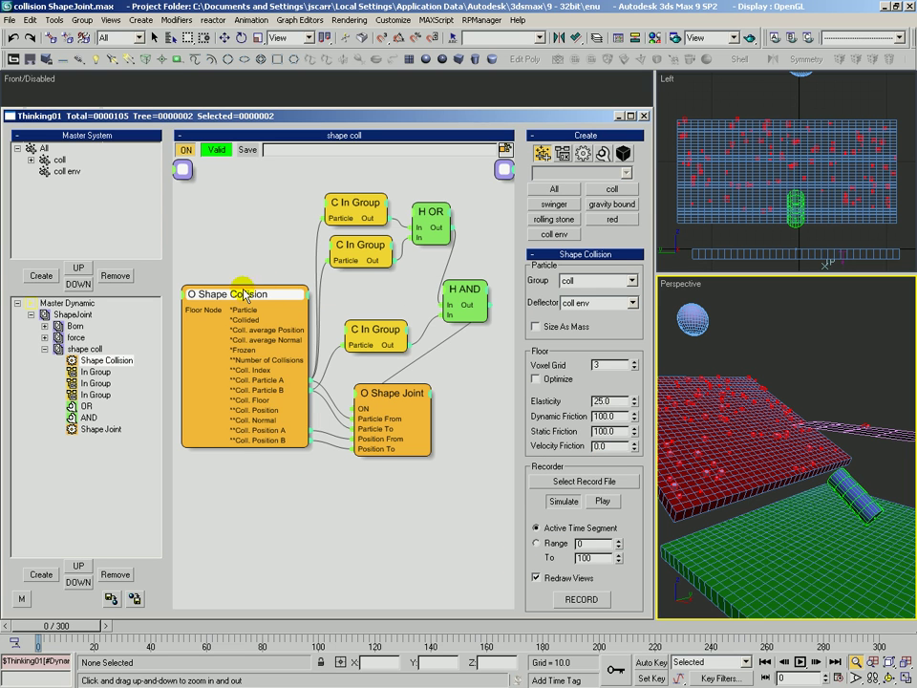
- Trace the Shape Collision outputs through the swinger and rolling stone In Group conditions into the OR helper
{"action": "left_click_drag", "start_coordinate": [241, 297], "coordinate": [237, 297]}
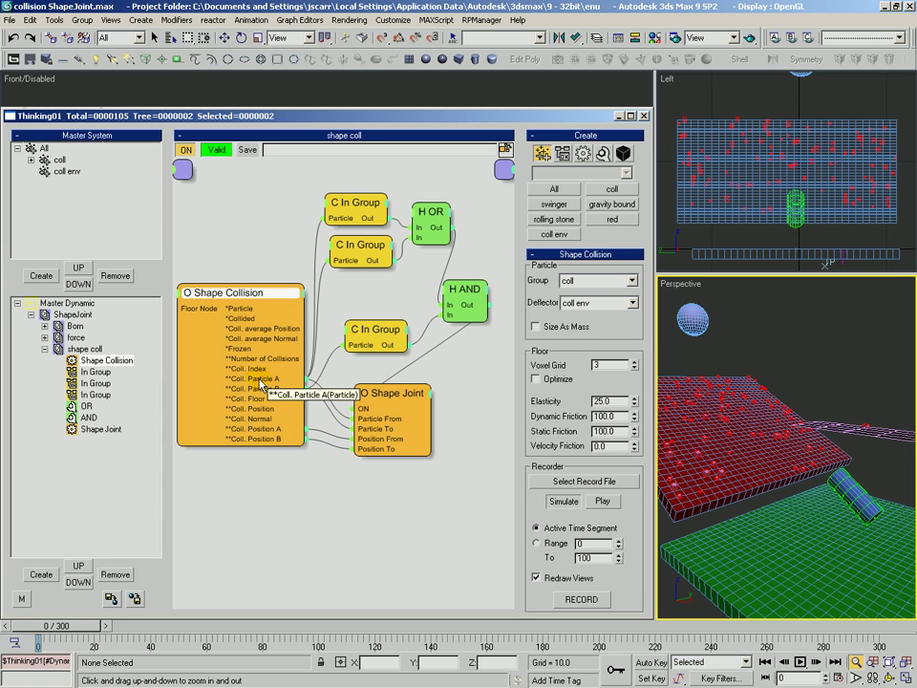
{"action": "left_click", "coordinate": [355, 202]}
{"action": "left_click_drag", "start_coordinate": [354, 204], "coordinate": [352, 209]}
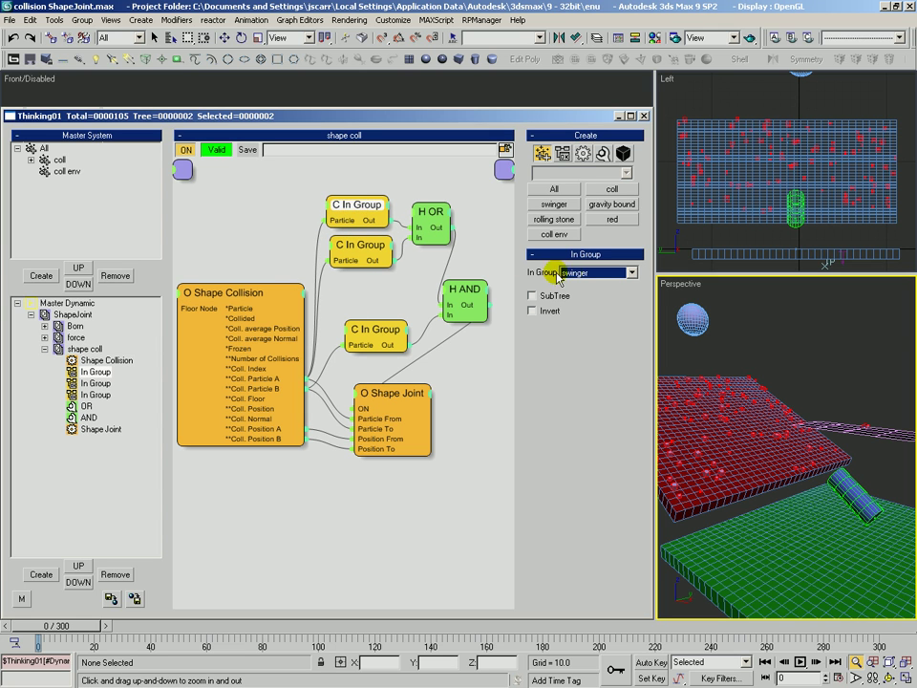
{"action": "left_click", "coordinate": [40, 153]}
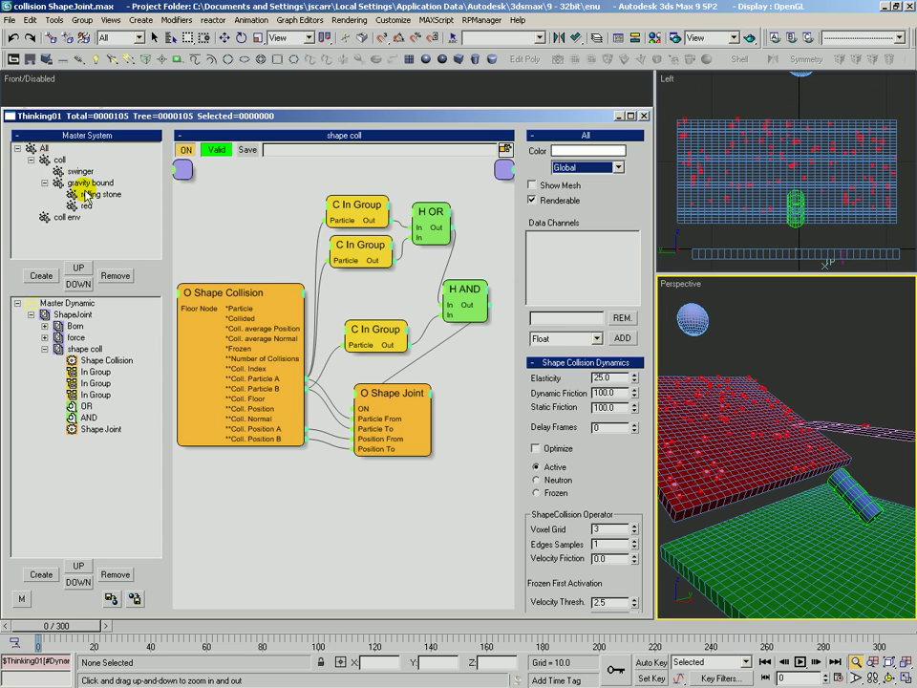
{"action": "left_click", "coordinate": [350, 247]}
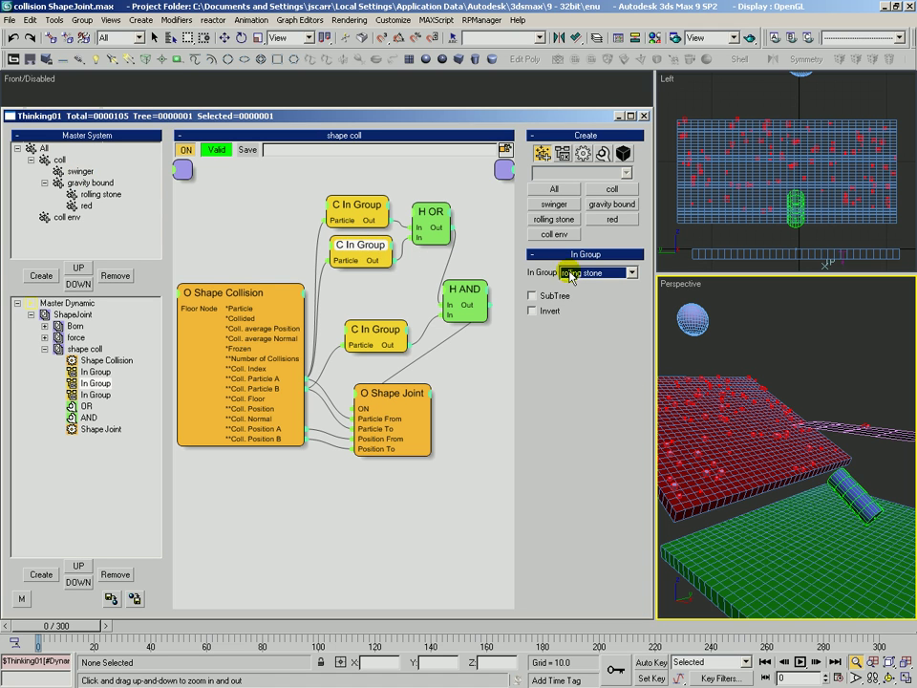
{"action": "left_click", "coordinate": [92, 195]}
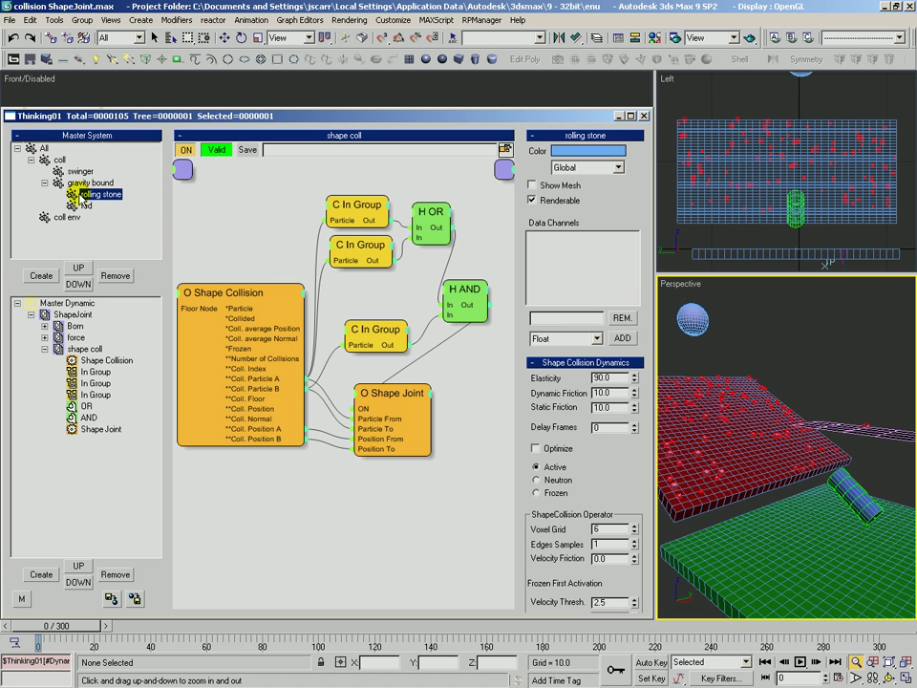
{"action": "left_click", "coordinate": [417, 231]}
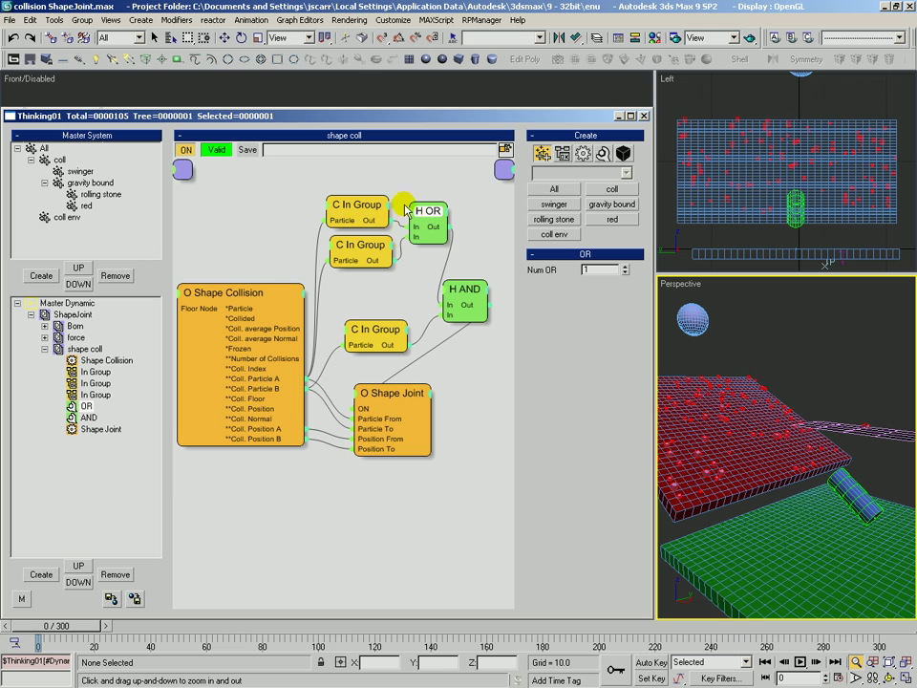
- Inspect the In Group condition for the red group, the AND helper, and the conditions feeding it
{"action": "left_click_drag", "start_coordinate": [379, 335], "coordinate": [389, 327]}
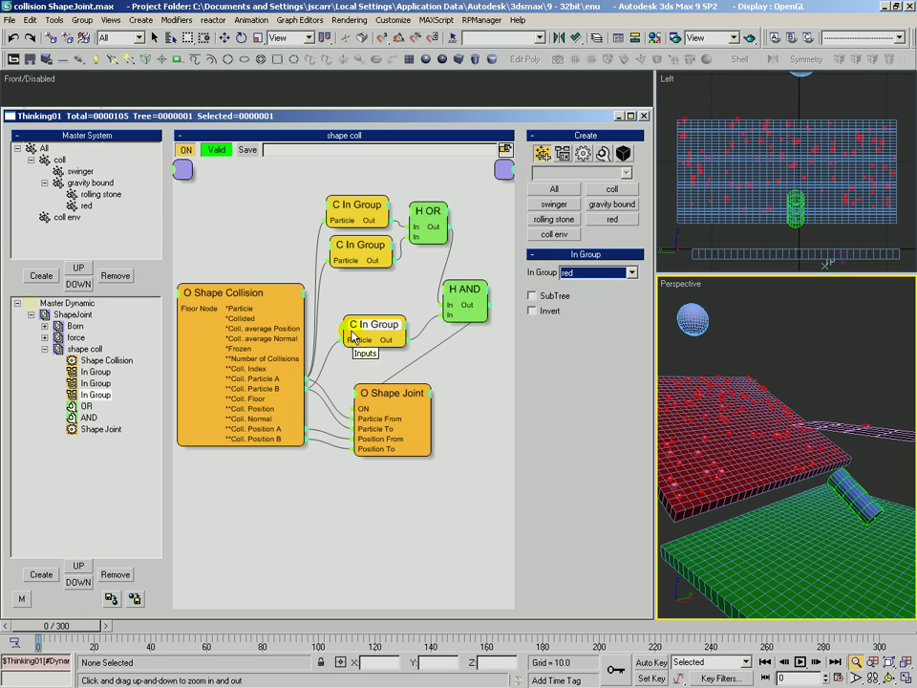
{"action": "left_click_drag", "start_coordinate": [368, 327], "coordinate": [369, 322]}
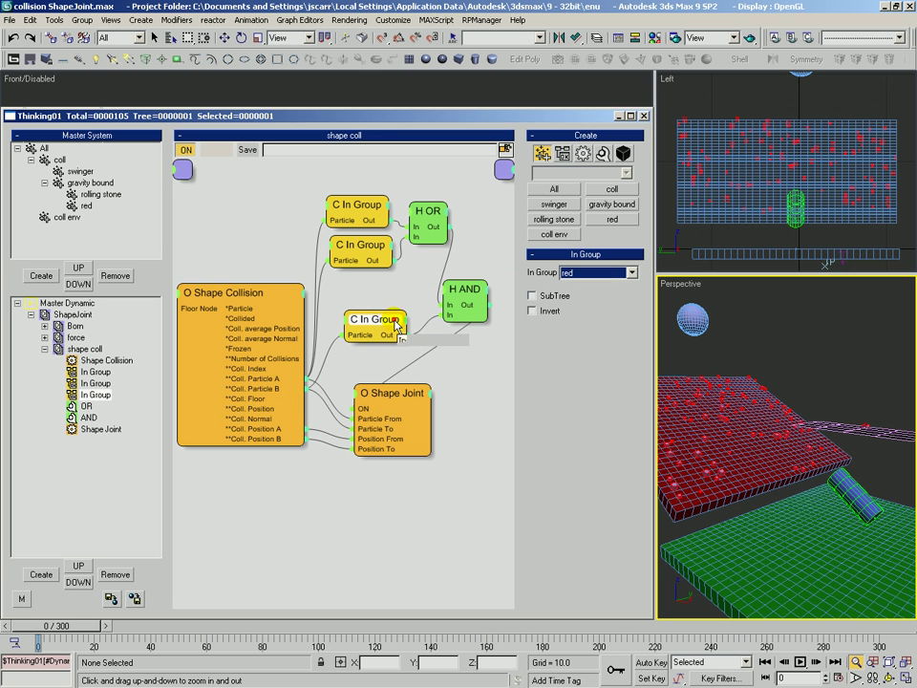
{"action": "left_click", "coordinate": [466, 296]}
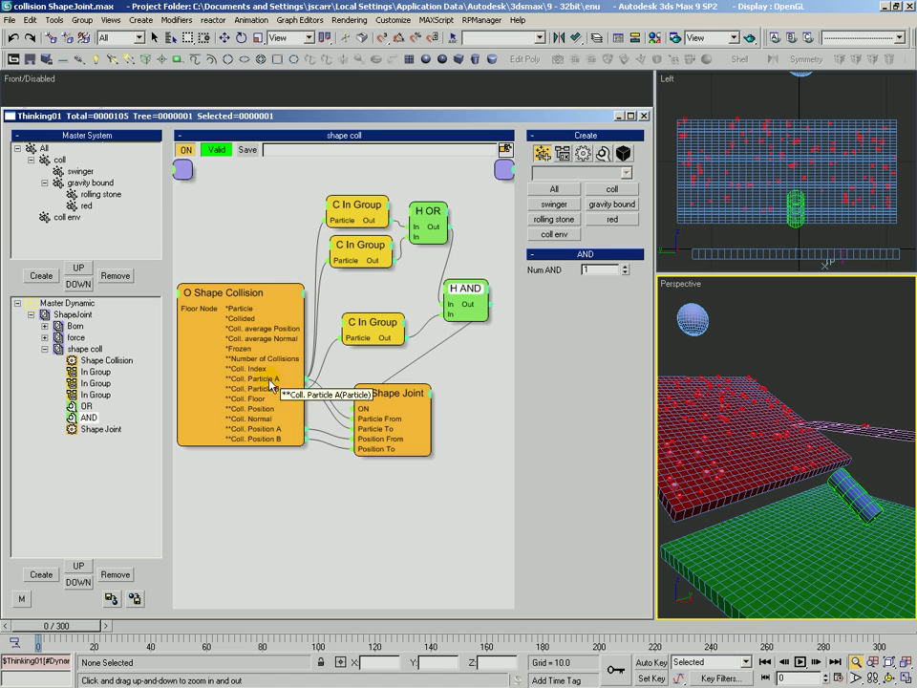
{"action": "left_click_drag", "start_coordinate": [363, 209], "coordinate": [364, 212]}
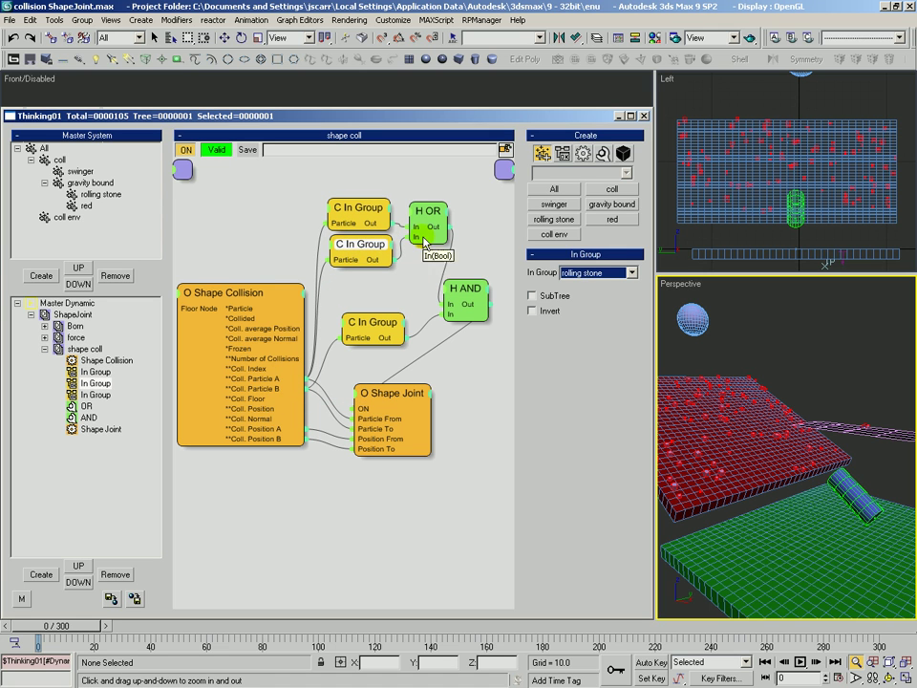
- Inspect the Shape Joint operator and its available Collision choices
{"action": "left_click_drag", "start_coordinate": [368, 394], "coordinate": [369, 395]}
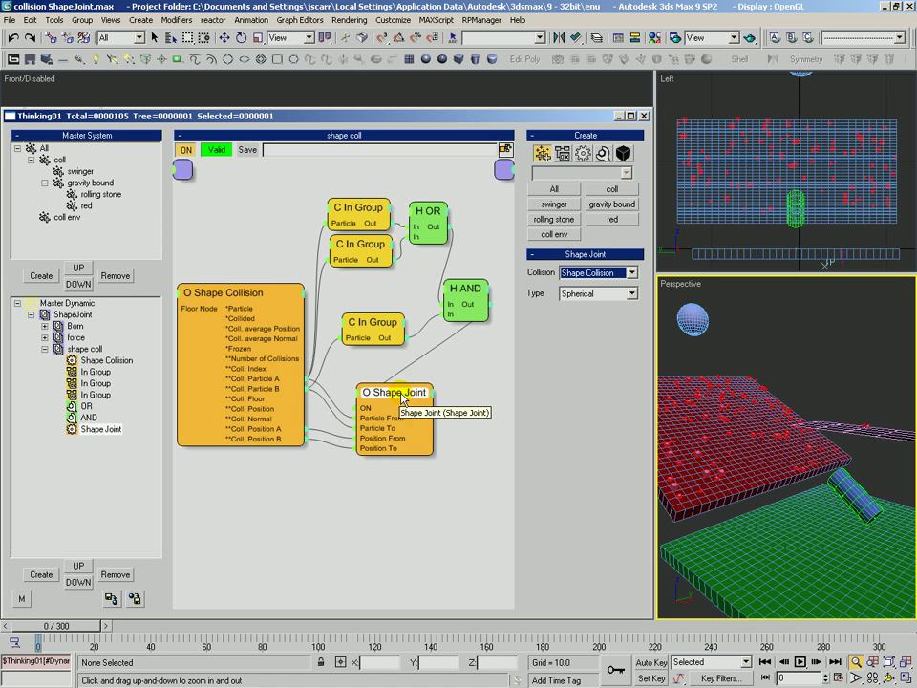
{"action": "left_click", "coordinate": [593, 273]}
{"action": "left_click", "coordinate": [541, 302]}
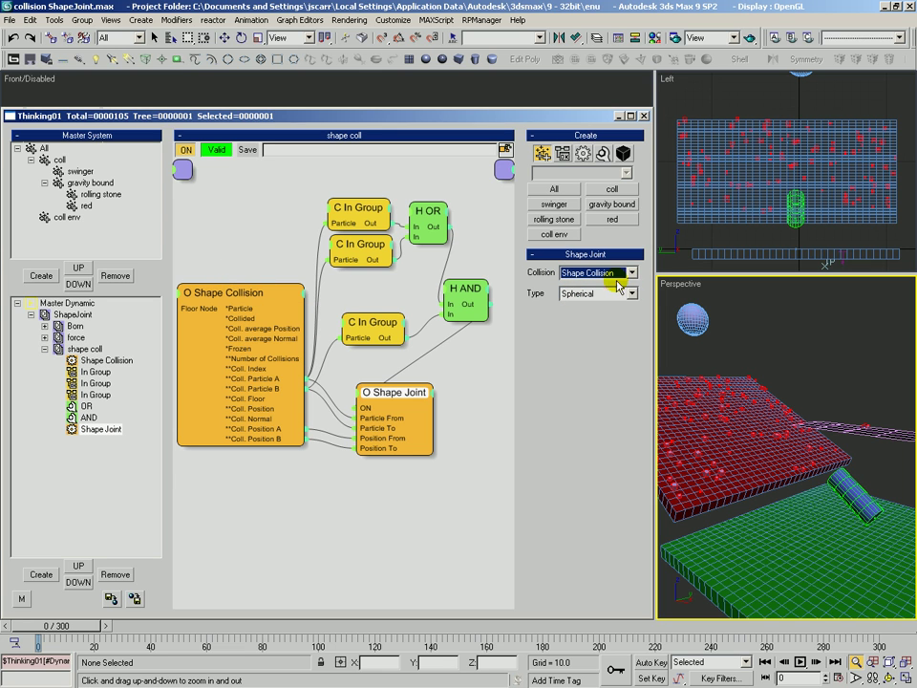
- Inspect the Shape Joint operator's Collision and Type settings, keeping Shape Collision and Spherical
{"action": "left_click", "coordinate": [572, 274]}
{"action": "left_click", "coordinate": [574, 296]}
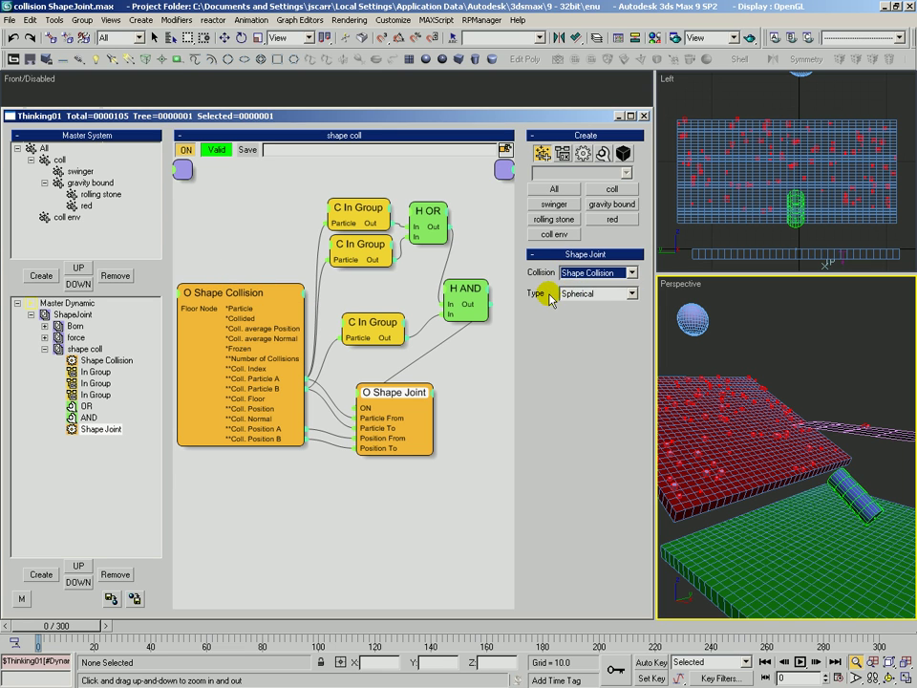
{"action": "left_click", "coordinate": [583, 293]}
{"action": "left_click", "coordinate": [580, 308]}
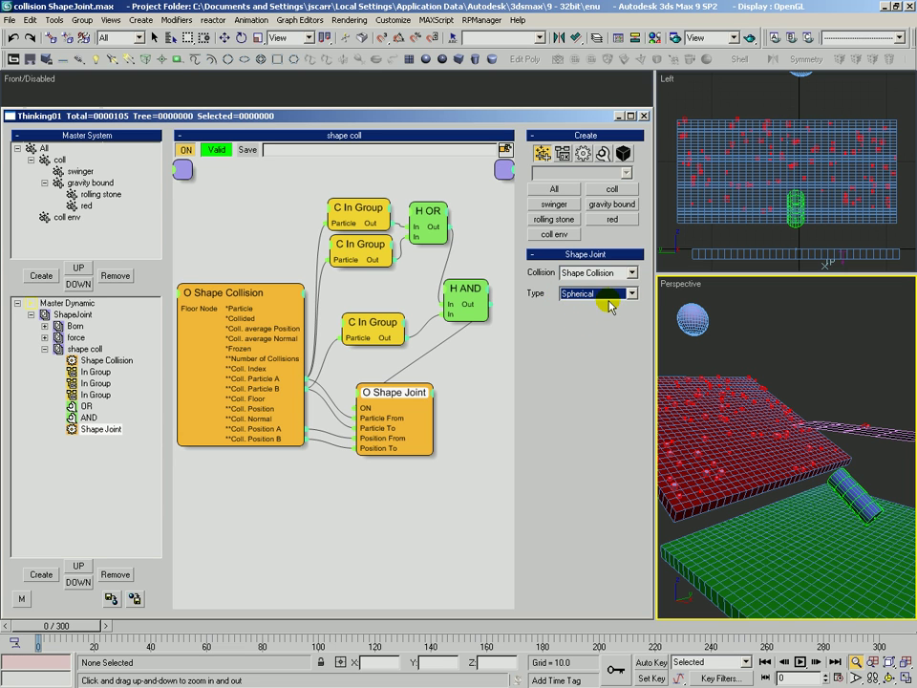
{"action": "left_click", "coordinate": [403, 386]}
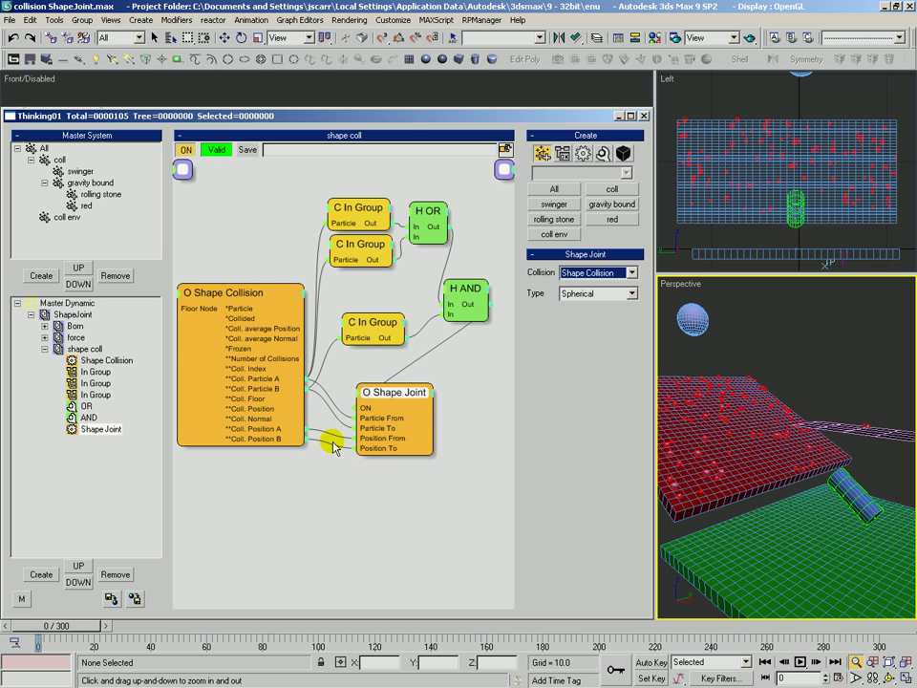
- Scrub the animation to frame 135 and examine the red particles around the cylinder and sphere in the Perspective view
{"action": "left_click_drag", "start_coordinate": [83, 648], "coordinate": [619, 651]}
{"action": "left_click", "coordinate": [856, 661]}
{"action": "mouse_move", "coordinate": [775, 535]}
{"action": "left_mouse_down"}
{"action": "mouse_move", "coordinate": [771, 467]}
{"action": "mouse_move", "coordinate": [773, 516]}
{"action": "left_mouse_up"}
{"action": "left_click", "coordinate": [889, 678]}
{"action": "left_click_drag", "start_coordinate": [789, 435], "coordinate": [791, 459]}
{"action": "left_click_drag", "start_coordinate": [597, 628], "coordinate": [417, 647]}
{"action": "left_click", "coordinate": [856, 661]}
{"action": "left_click_drag", "start_coordinate": [798, 440], "coordinate": [769, 420]}
{"action": "middle_click_drag", "start_coordinate": [769, 420], "coordinate": [748, 409], "text": "alt"}
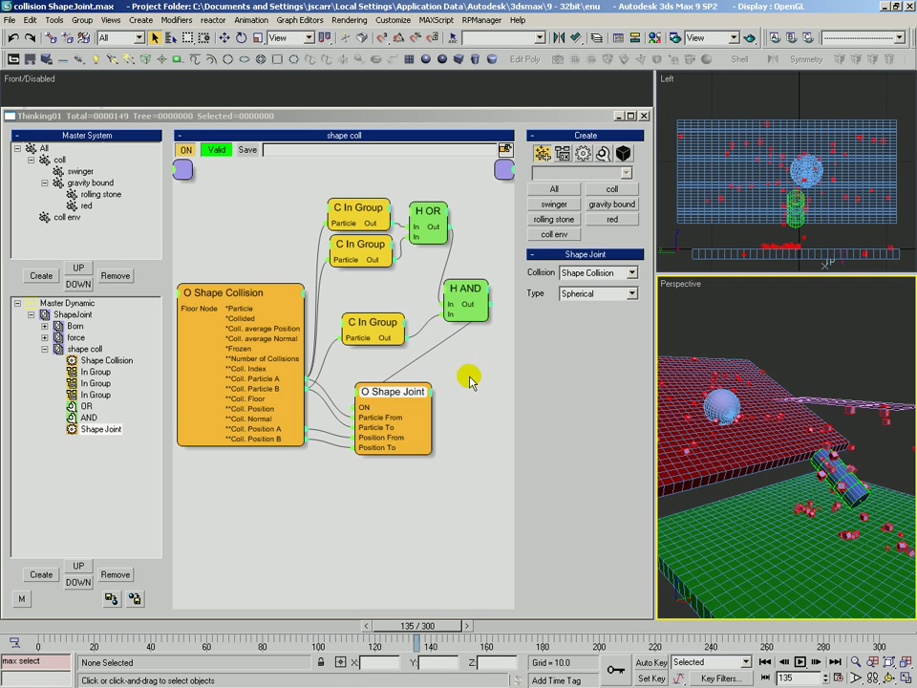
- Review the Shape Joint's Collision choices and keep Shape Collision selected
{"action": "left_click", "coordinate": [406, 429]}
{"action": "left_click", "coordinate": [579, 273]}
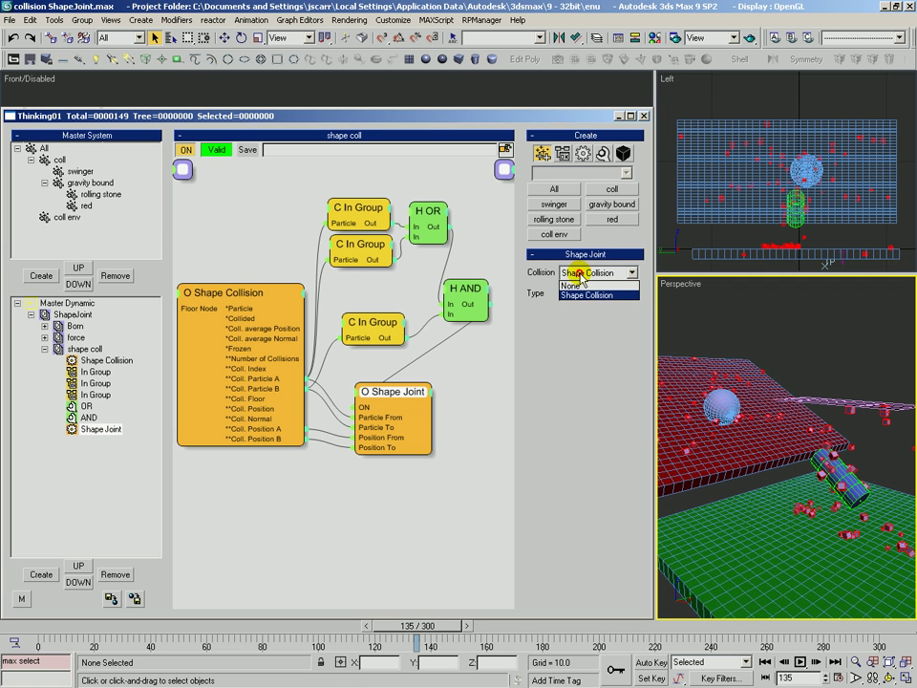
{"action": "left_click", "coordinate": [582, 295]}
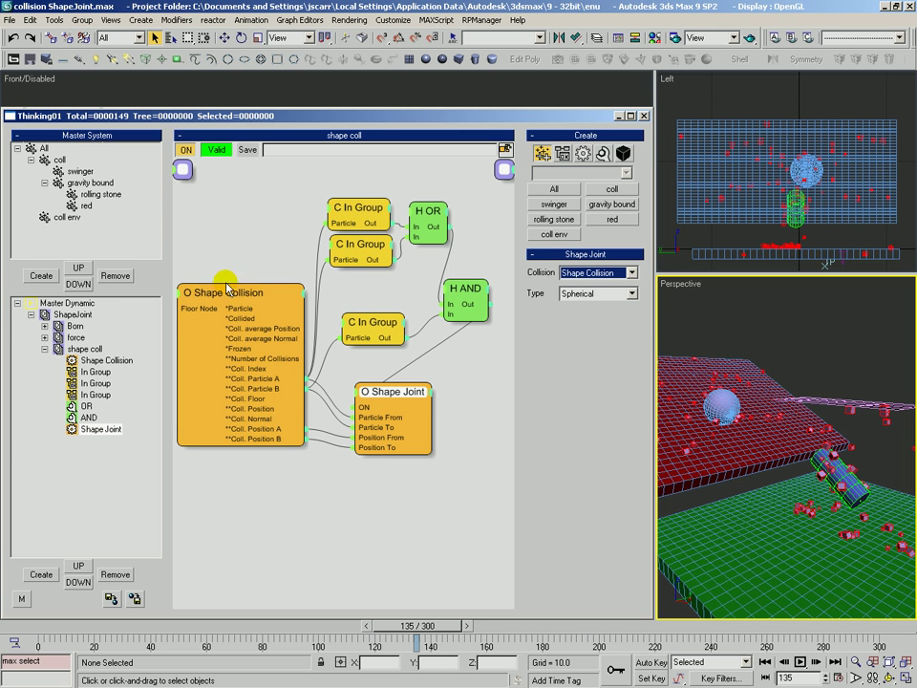
- Inspect the Shape Collision operator's Collided output and the In Group condition for the red group
{"action": "left_click_drag", "start_coordinate": [237, 279], "coordinate": [242, 276]}
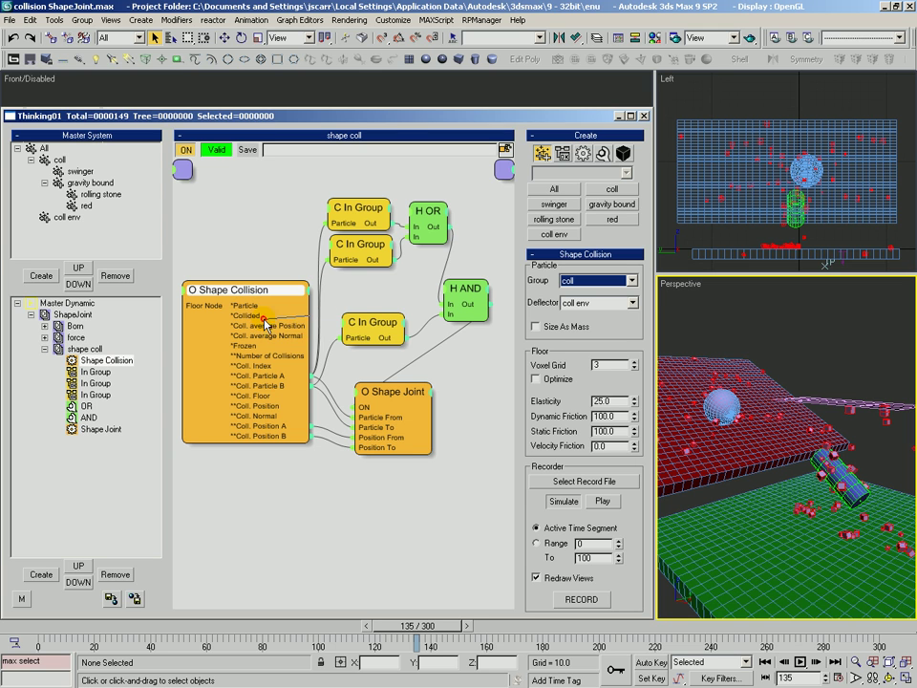
{"action": "left_click_drag", "start_coordinate": [310, 304], "coordinate": [253, 307]}
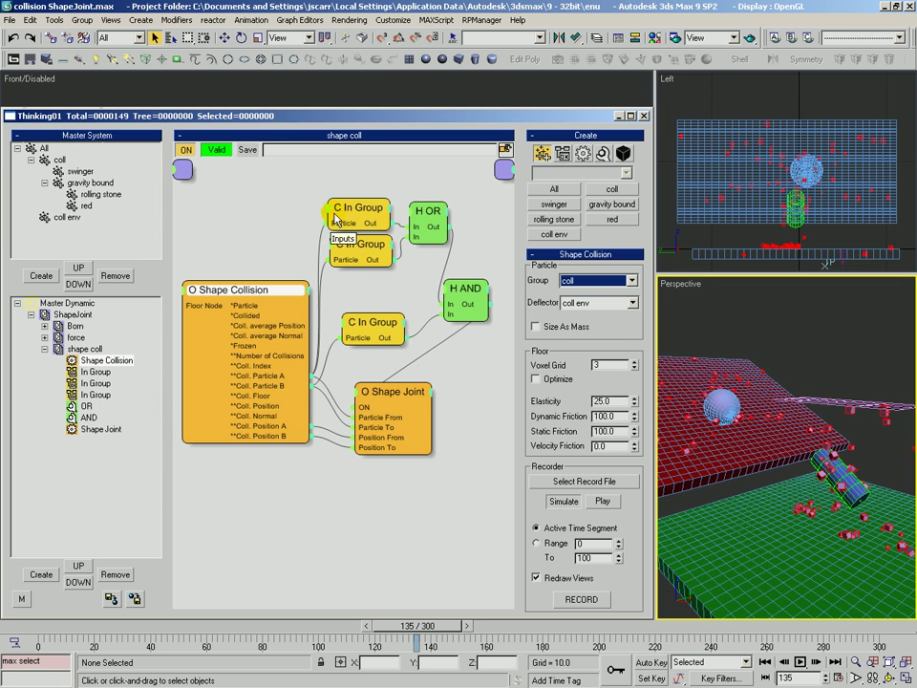
{"action": "left_click", "coordinate": [374, 326]}
{"action": "left_click_drag", "start_coordinate": [373, 326], "coordinate": [376, 328]}
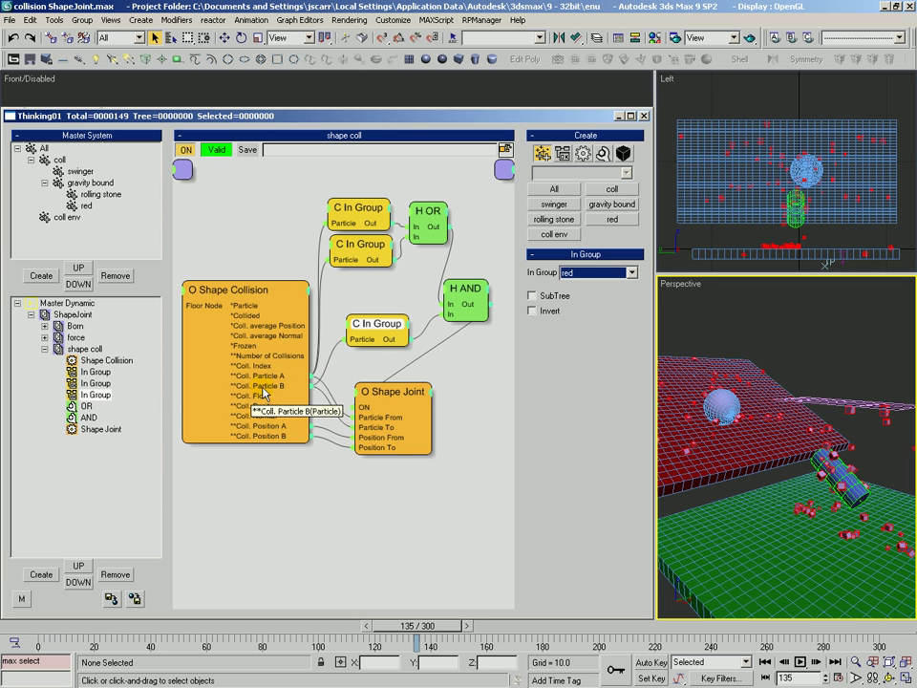
- Try feeding the Shape Collision's Collided output into an ON input on the red In Group condition
{"action": "right_click", "coordinate": [361, 323]}
{"action": "left_click", "coordinate": [363, 334]}
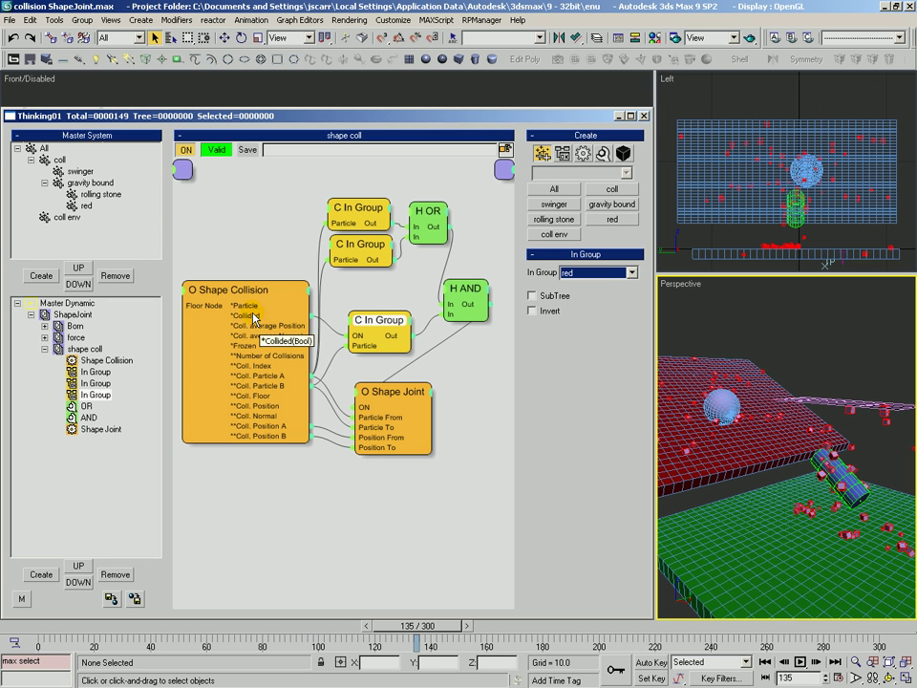
{"action": "left_click_drag", "start_coordinate": [358, 336], "coordinate": [371, 325]}
{"action": "right_click", "coordinate": [373, 331]}
{"action": "left_click", "coordinate": [368, 322]}
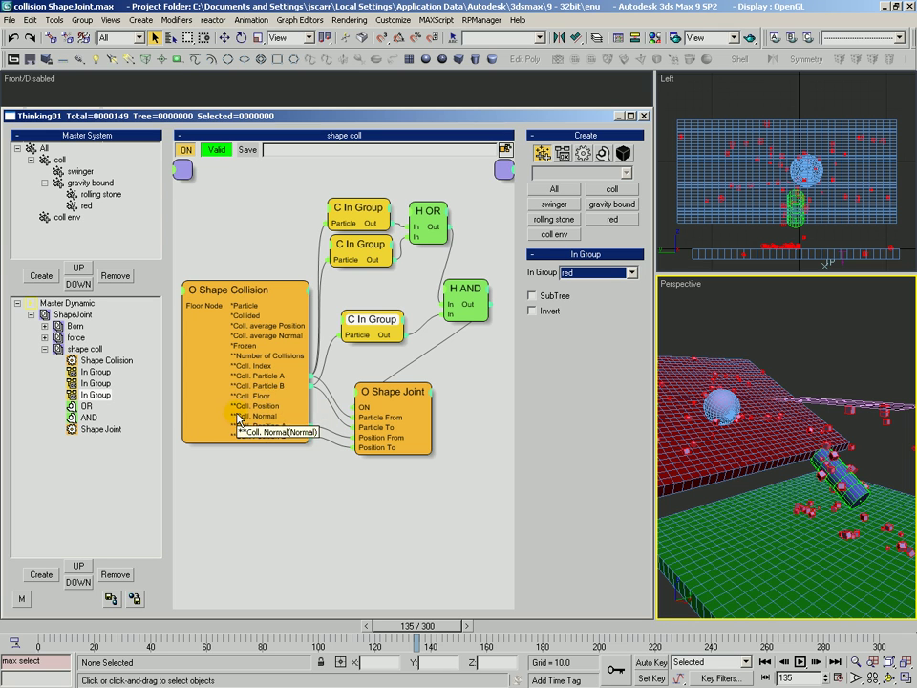
- Examine the Shape Joint, the OR helper and its two In Group conditions, including the one for swinger
{"action": "left_click_drag", "start_coordinate": [387, 396], "coordinate": [393, 398]}
{"action": "left_click_drag", "start_coordinate": [341, 189], "coordinate": [432, 271]}
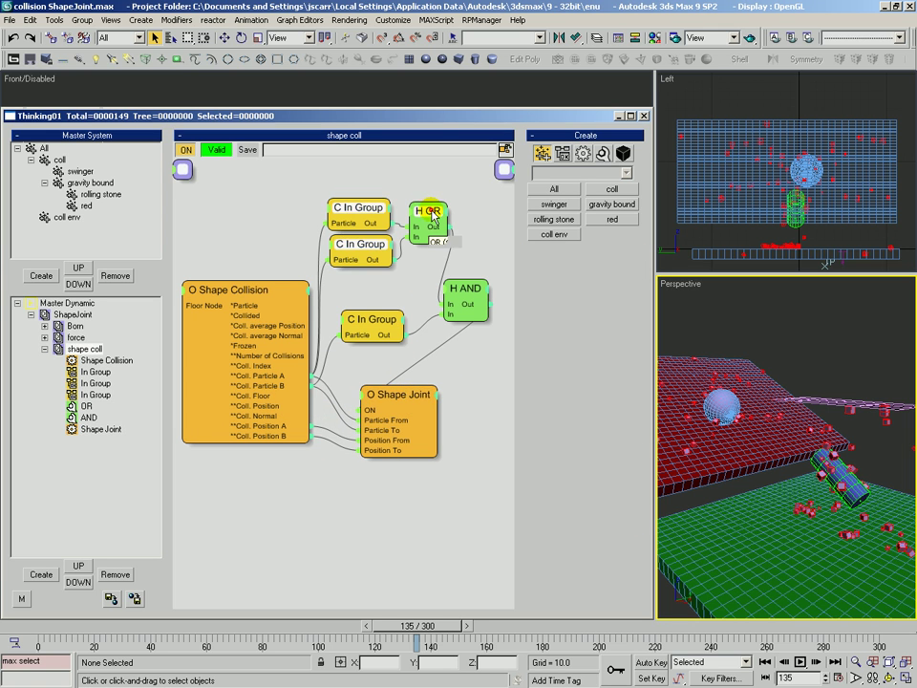
{"action": "left_click_drag", "start_coordinate": [429, 215], "coordinate": [430, 217]}
{"action": "left_click", "coordinate": [363, 179]}
{"action": "left_click", "coordinate": [355, 222]}
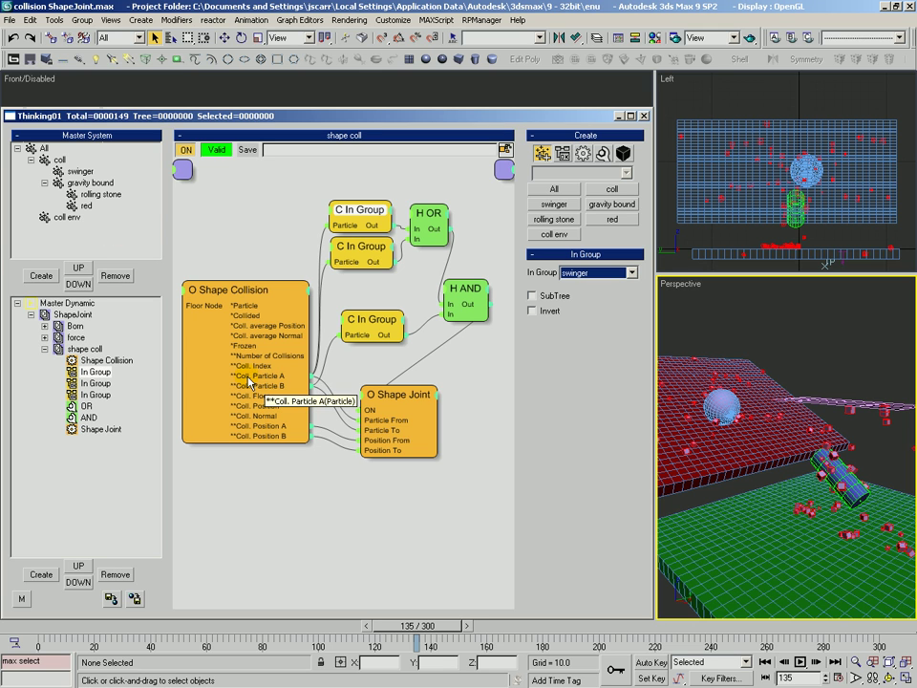
- Inspect the coll, gravity bound, swinger and red particle groups that can act as Collision Particle A or B
{"action": "left_click", "coordinate": [57, 161]}
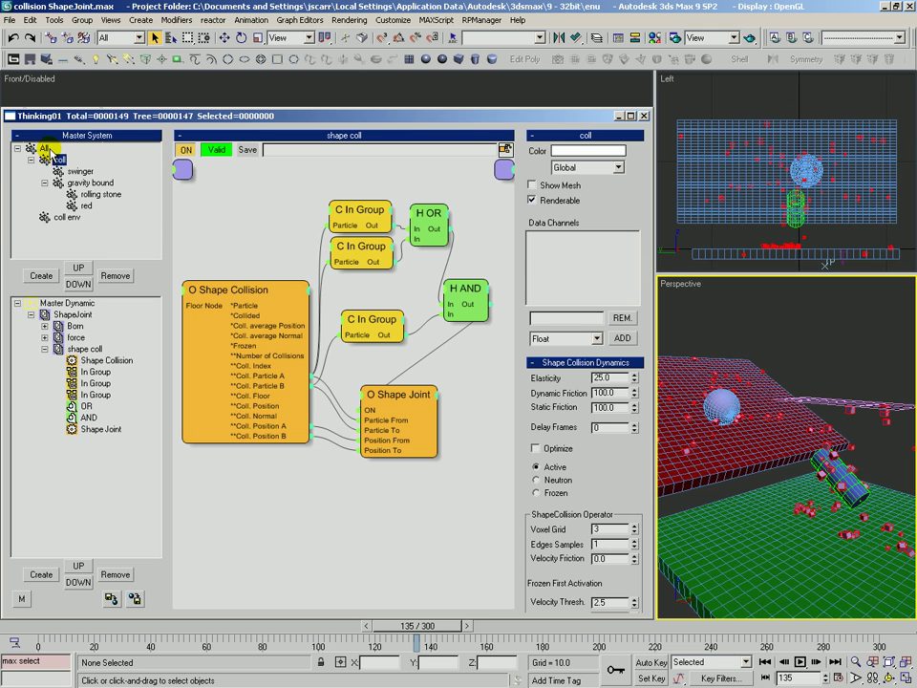
{"action": "left_click", "coordinate": [78, 182]}
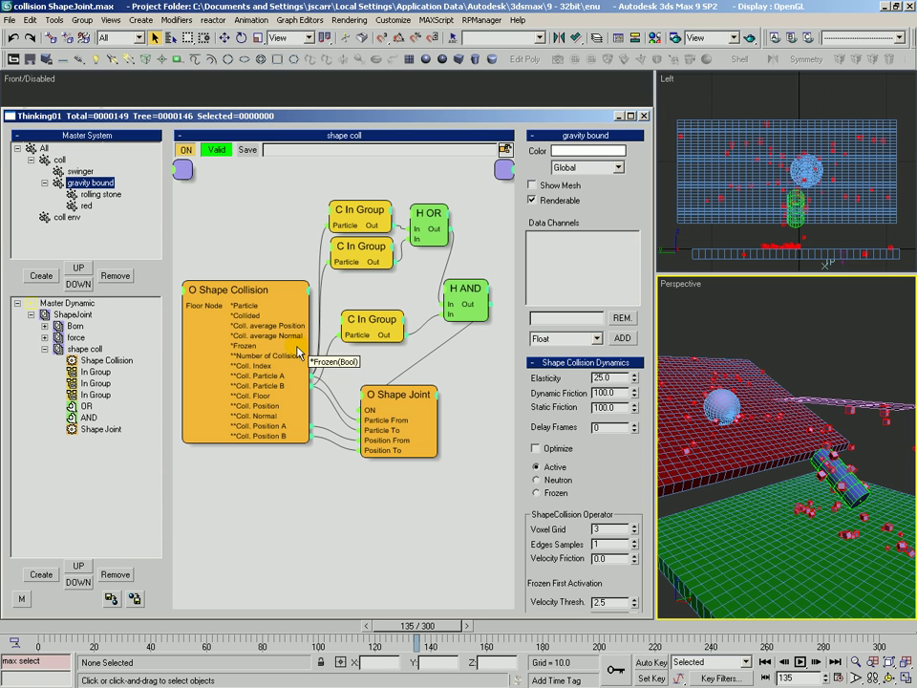
{"action": "left_click", "coordinate": [77, 171]}
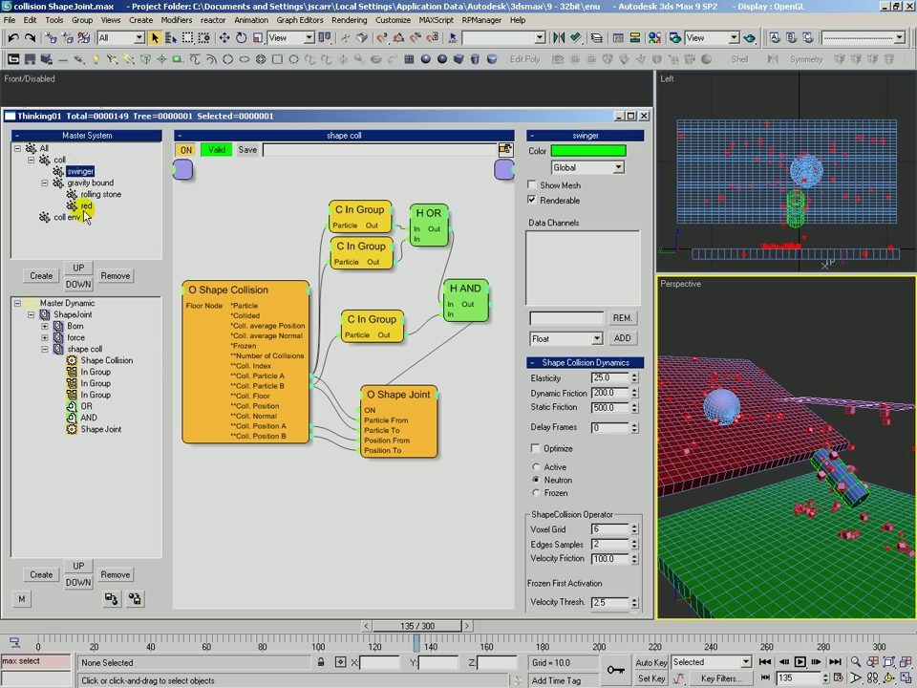
{"action": "left_click", "coordinate": [86, 207]}
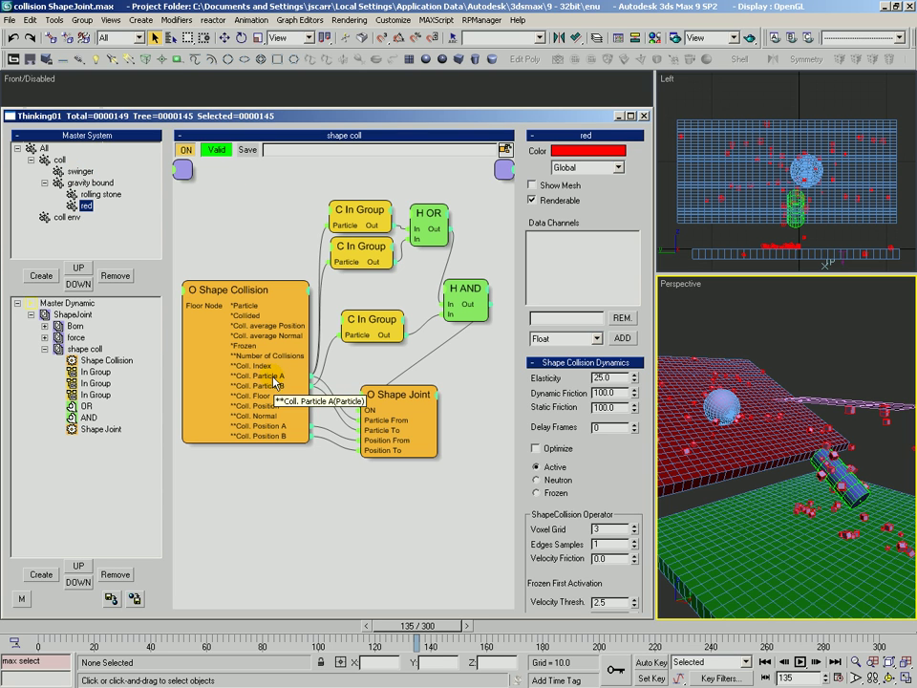
{"action": "left_click", "coordinate": [81, 172]}
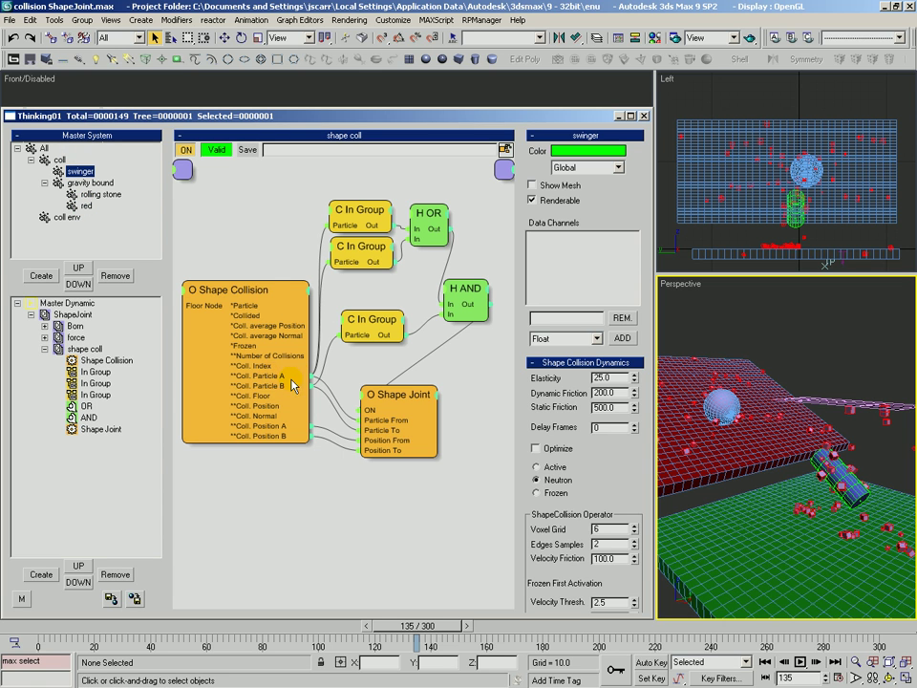
{"action": "left_click", "coordinate": [86, 205]}
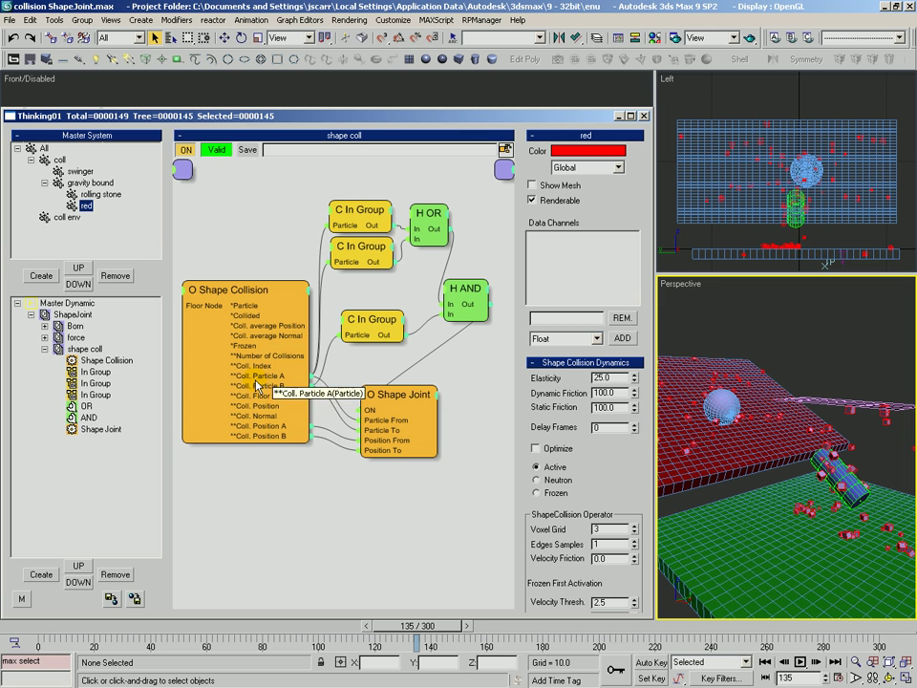
- Compare the swinger, rolling stone and red In Group conditions with their matching particle groups
{"action": "left_click", "coordinate": [369, 217]}
{"action": "left_click", "coordinate": [579, 273]}
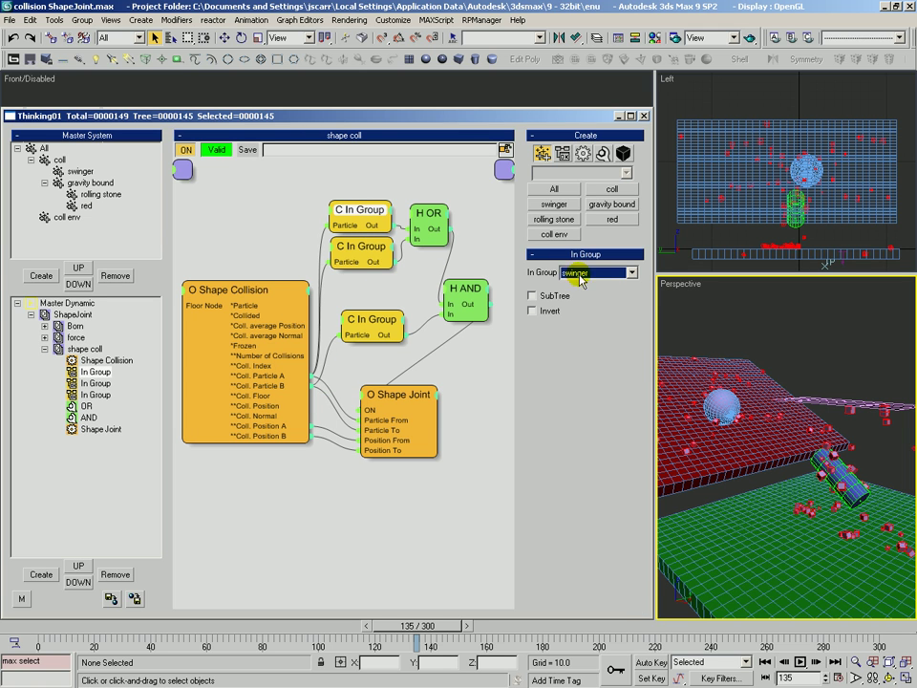
{"action": "left_click", "coordinate": [104, 173]}
{"action": "left_click", "coordinate": [99, 194]}
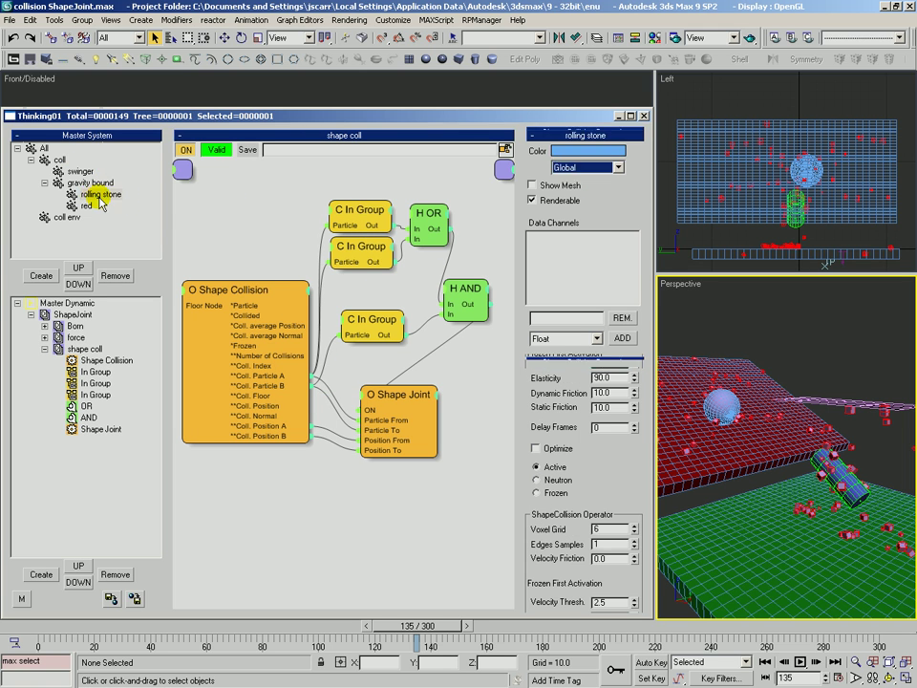
{"action": "left_click", "coordinate": [362, 254]}
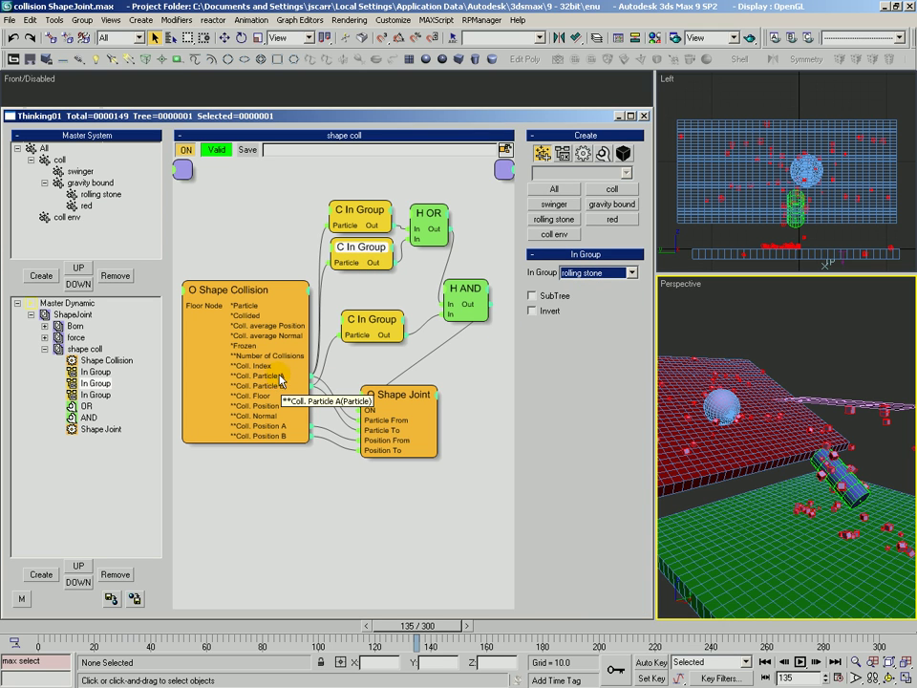
{"action": "left_click", "coordinate": [85, 205]}
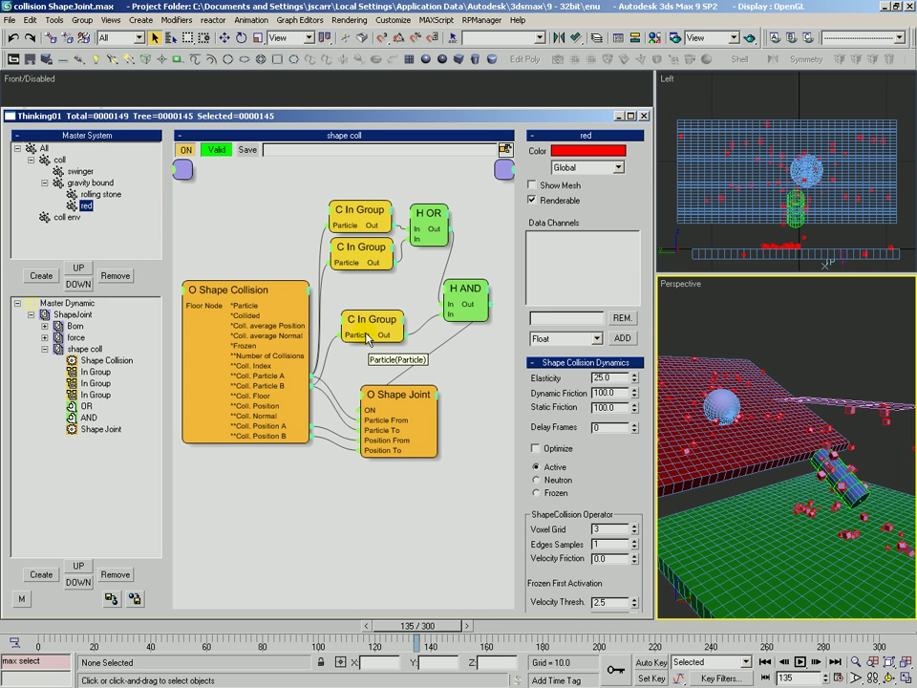
{"action": "left_click_drag", "start_coordinate": [365, 321], "coordinate": [359, 330]}
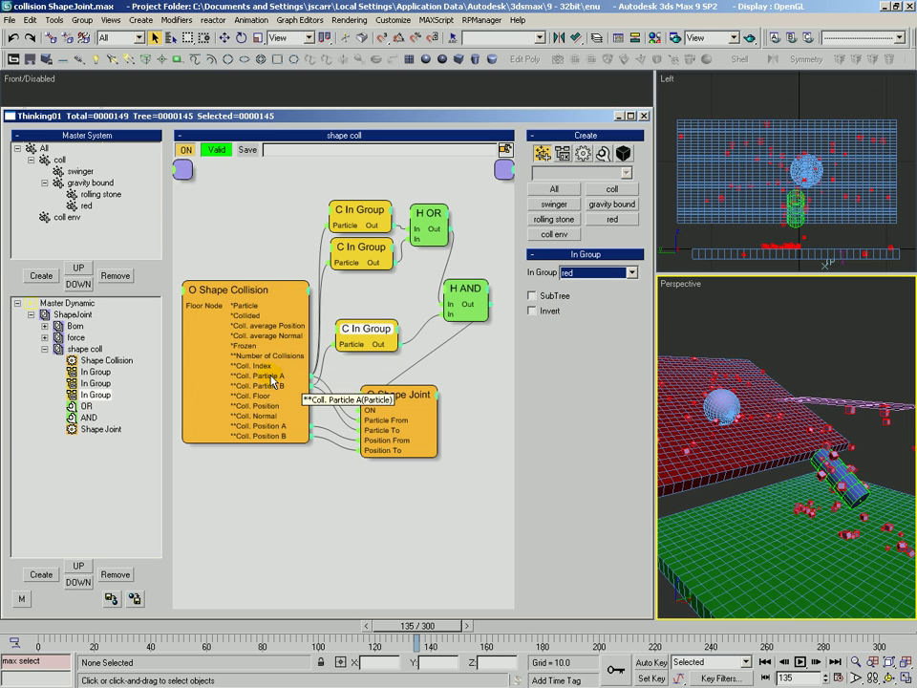
- Inspect how the swinger and rolling stone conditions feed the OR helper alongside the red condition
{"action": "left_click", "coordinate": [365, 211]}
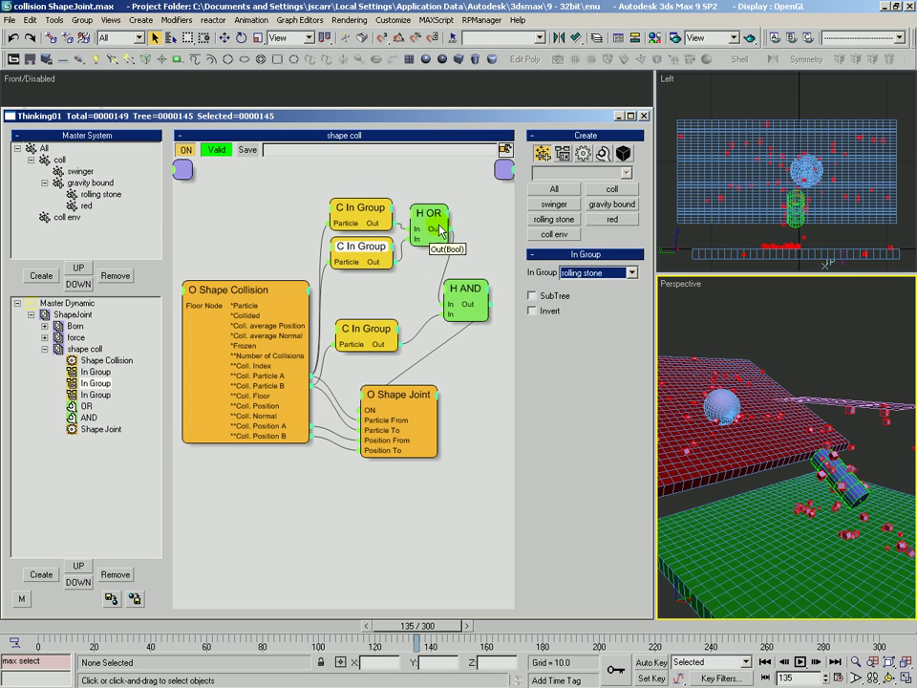
{"action": "left_click_drag", "start_coordinate": [430, 218], "coordinate": [432, 225]}
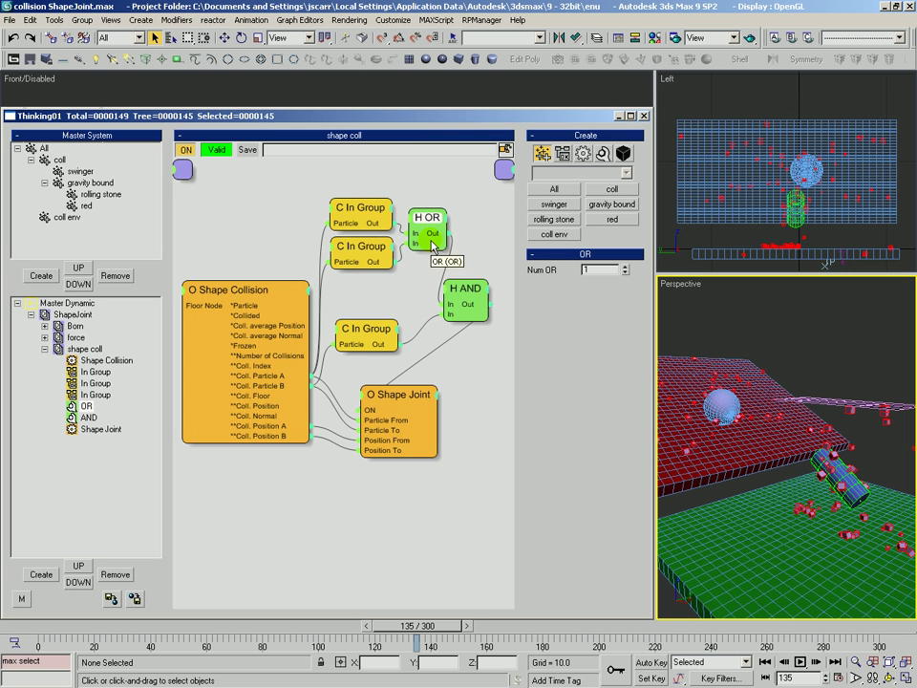
{"action": "left_click_drag", "start_coordinate": [359, 342], "coordinate": [366, 346]}
- Reposition the Shape Joint operator below the AND helper to expose the wires feeding its ON, Particle and Position inputs
{"action": "left_click_drag", "start_coordinate": [400, 387], "coordinate": [459, 315]}
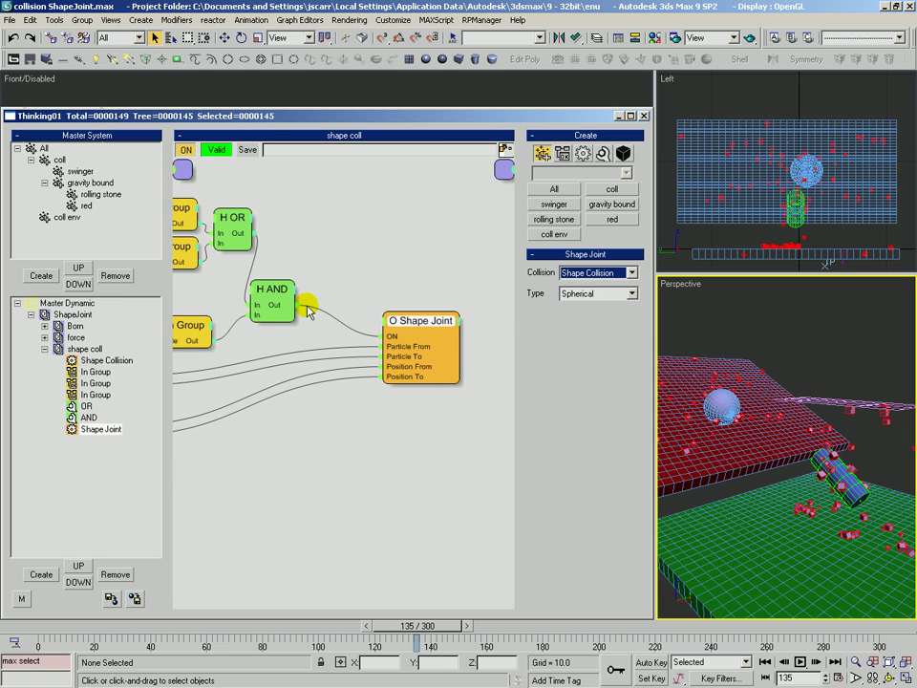
{"action": "left_click_drag", "start_coordinate": [392, 342], "coordinate": [225, 382]}
{"action": "middle_click_drag", "start_coordinate": [265, 311], "coordinate": [460, 321]}
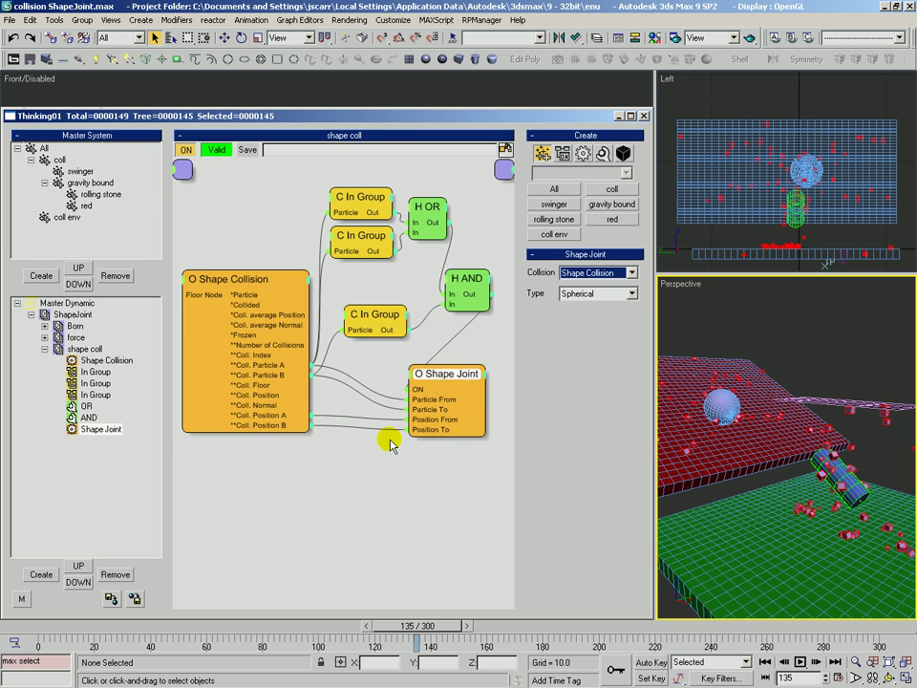
{"action": "left_click", "coordinate": [371, 486]}
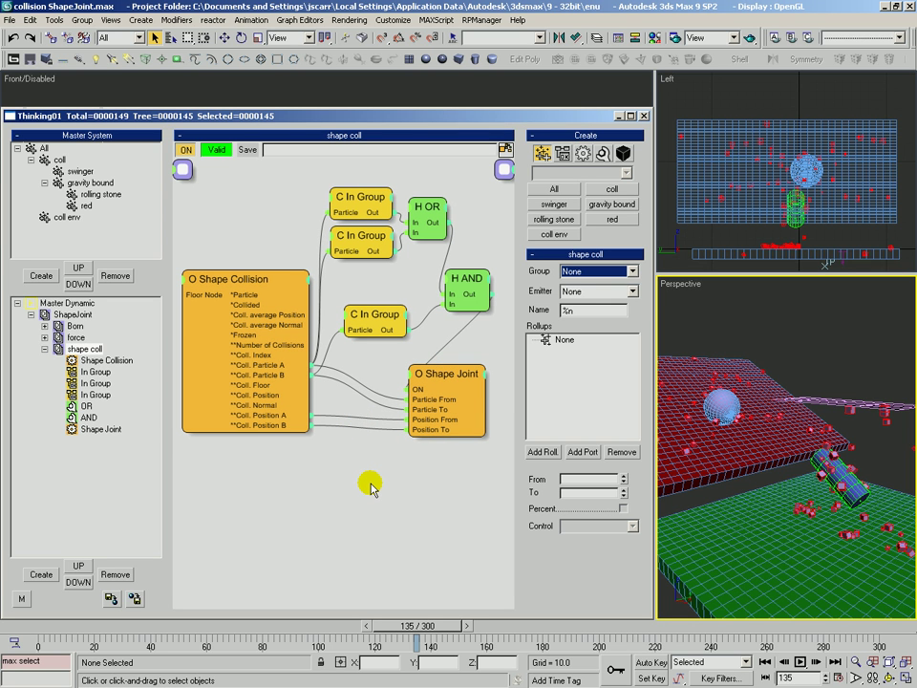